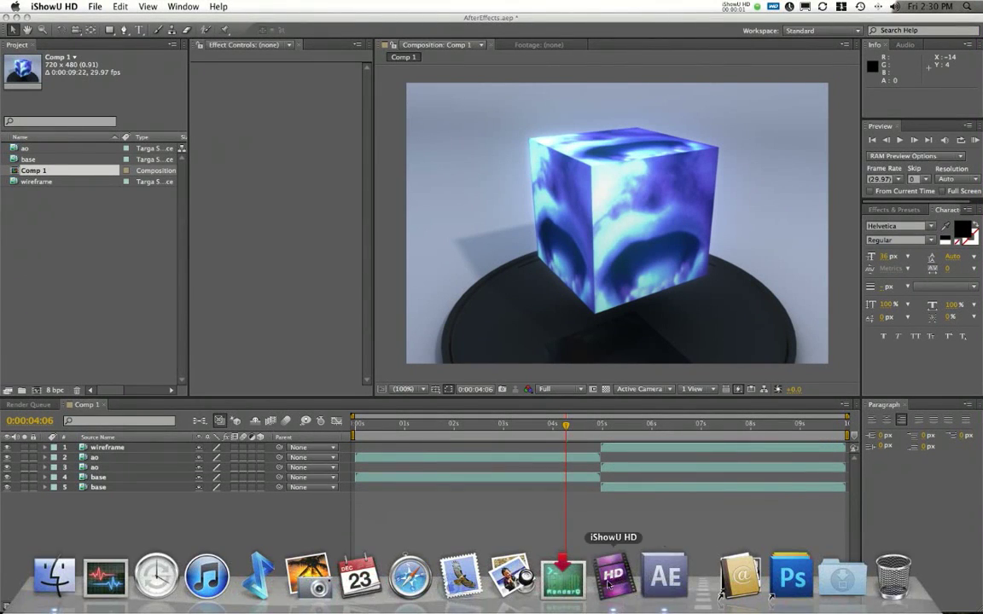
Play a preview of the cube animation from the start of the composition
click(131, 249)
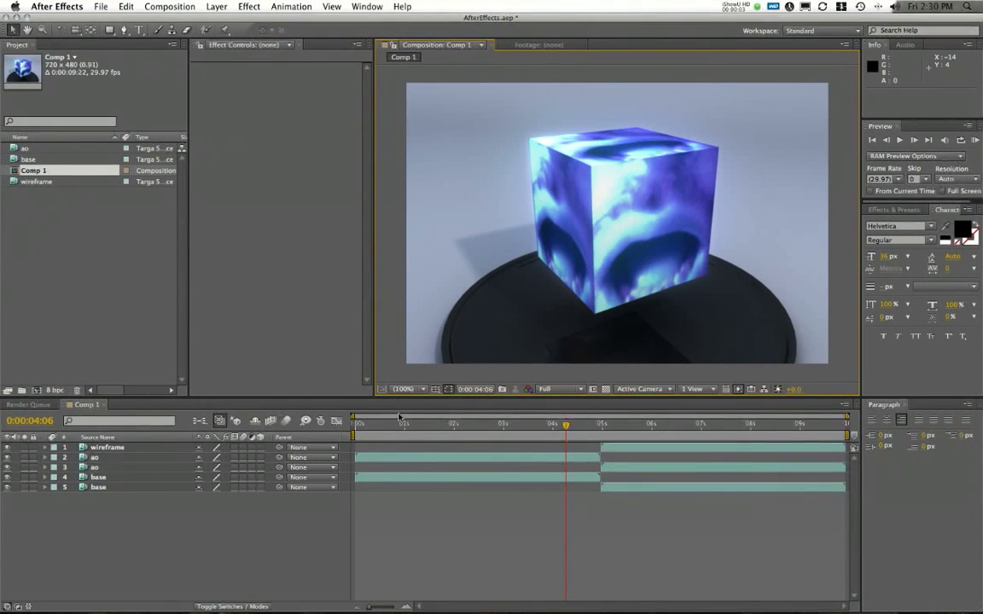
drag(401, 423, 354, 424)
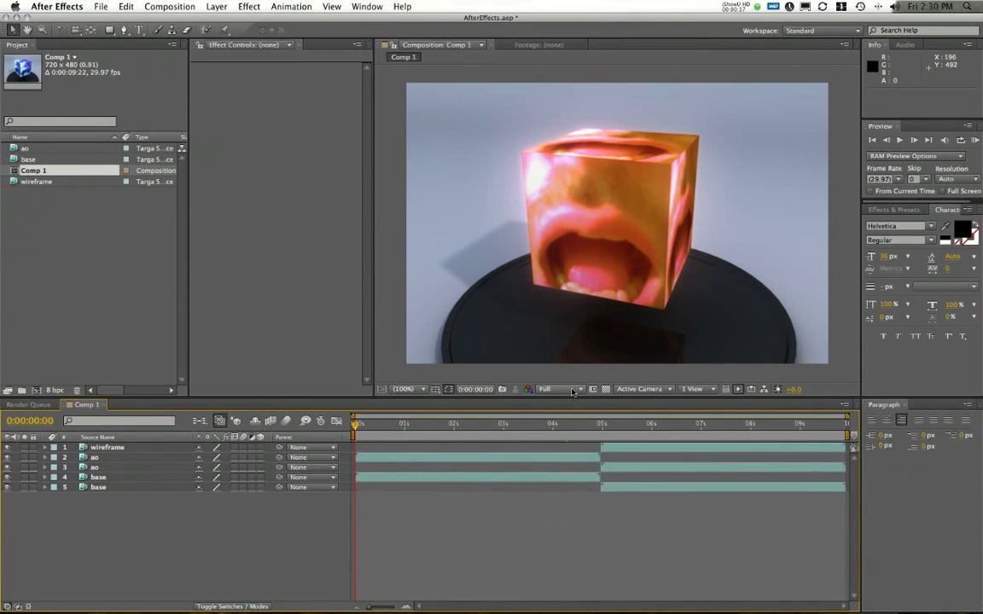
key(space)
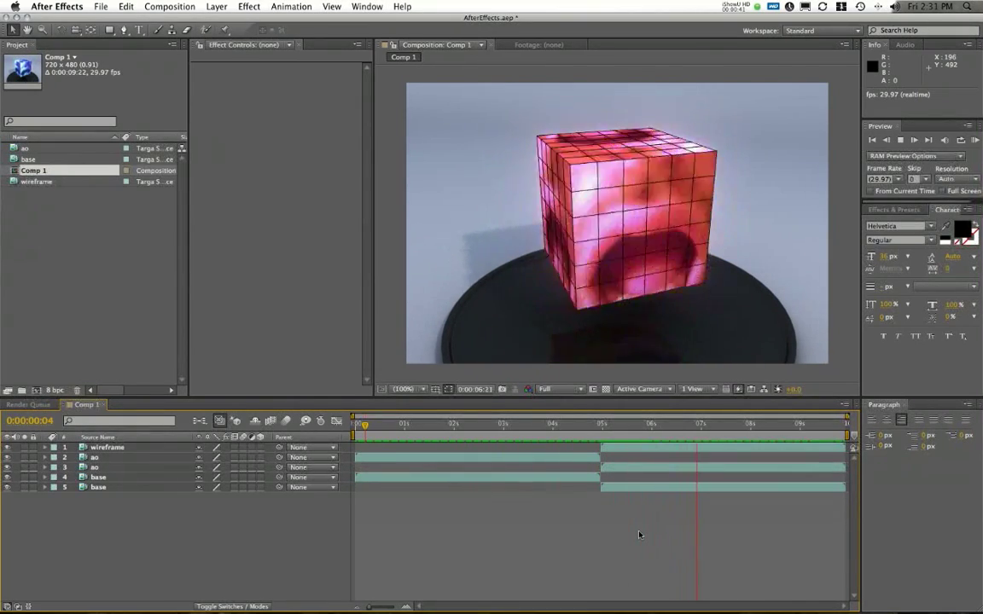
key(space)
Inspect frames 0:00:01:16 and 0:00:06:19, toggling wireframe and base layer visibility to compare
click(439, 429)
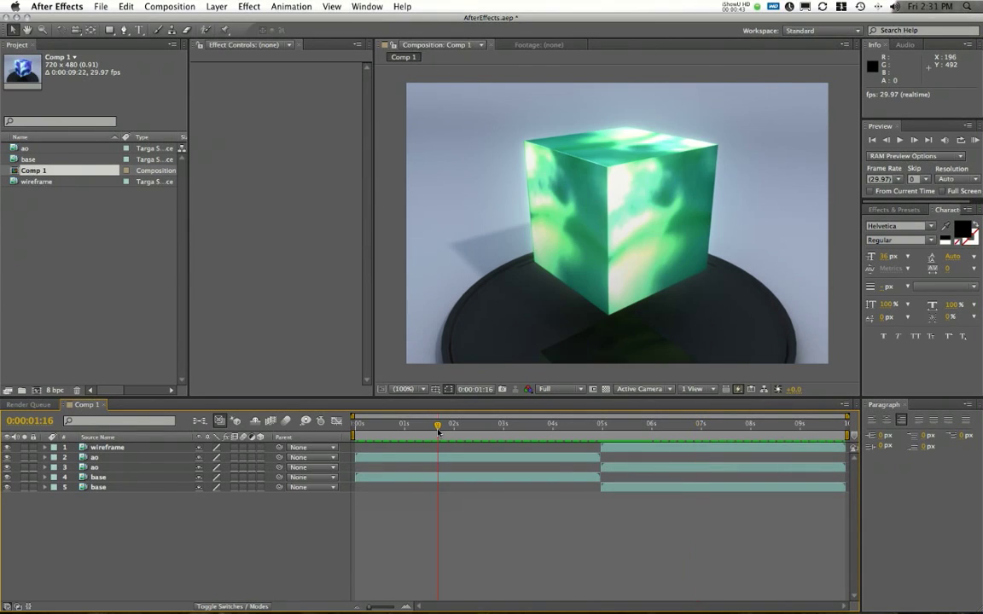
click(693, 424)
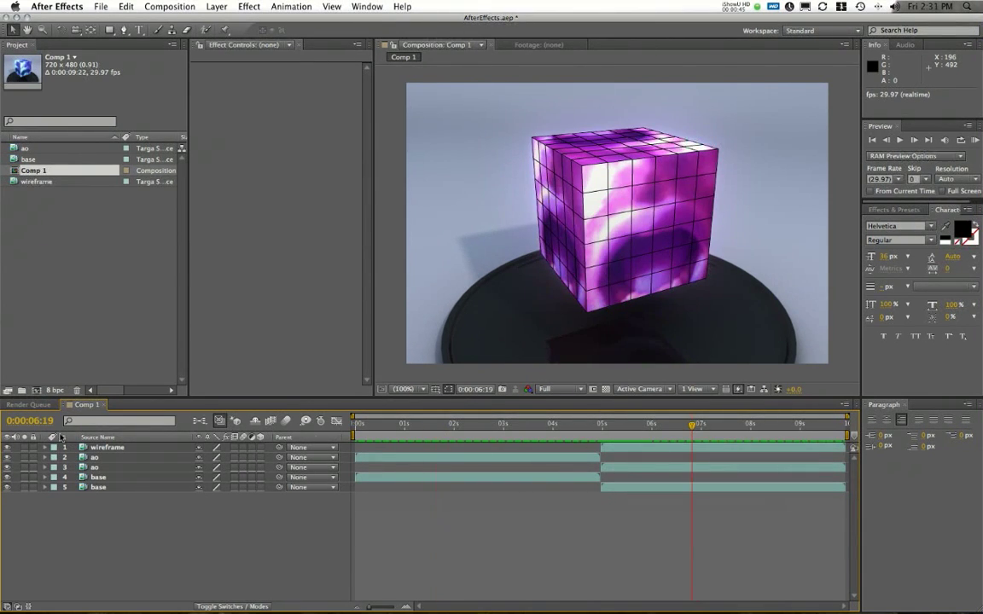
click(8, 448)
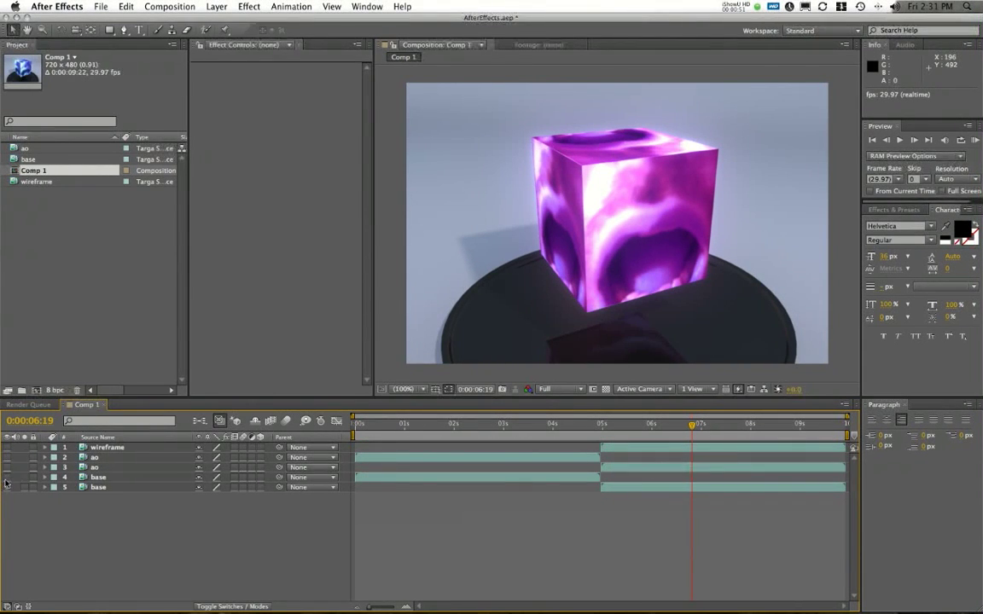
click(6, 487)
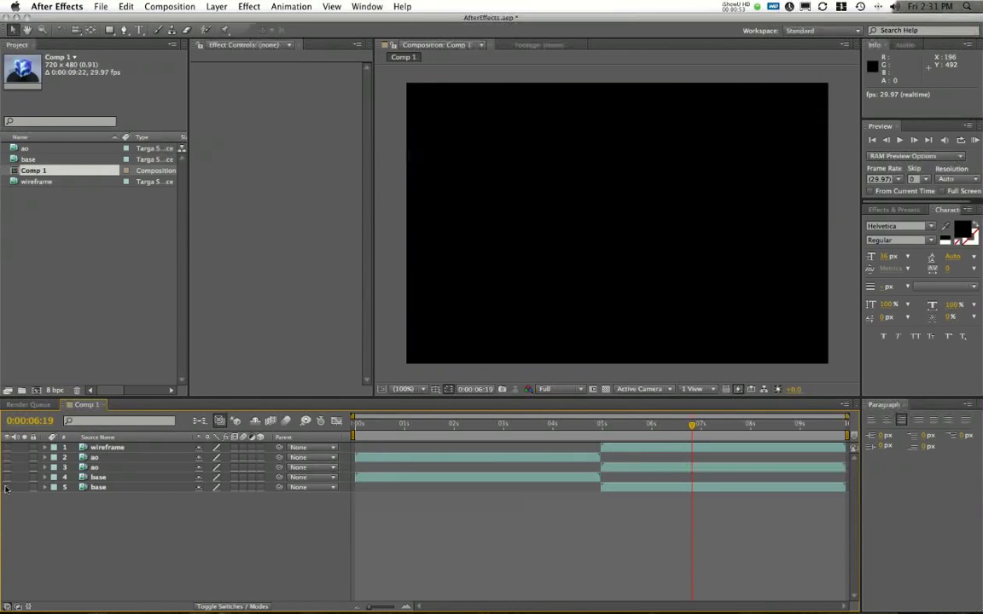
click(7, 487)
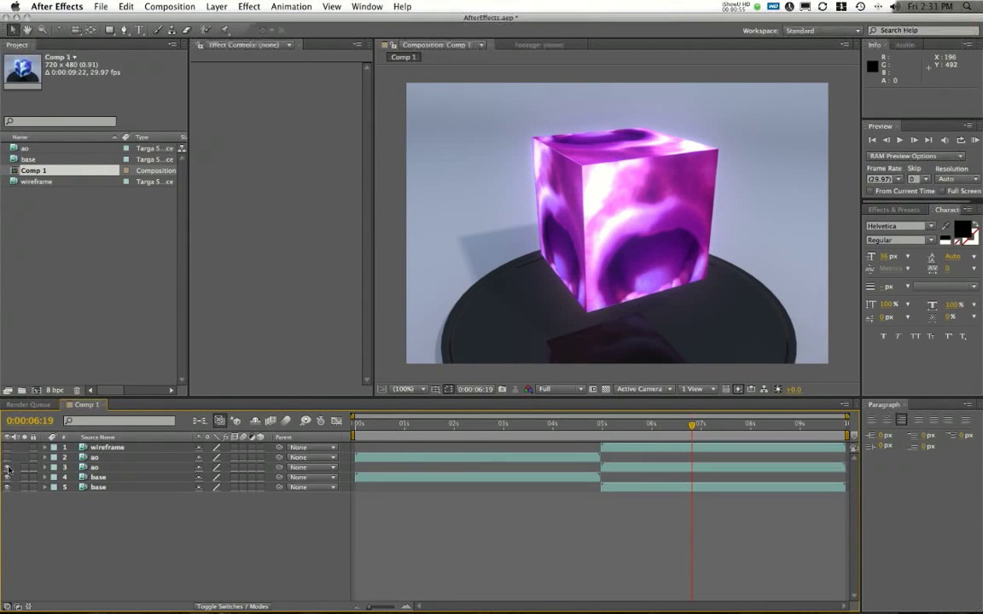
drag(8, 469, 7, 447)
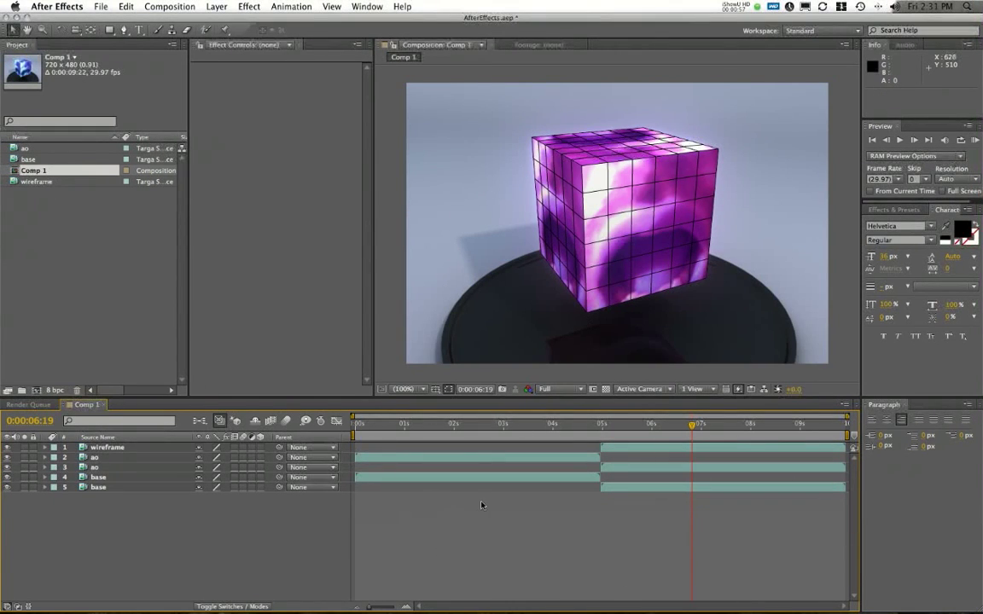
drag(691, 424, 713, 427)
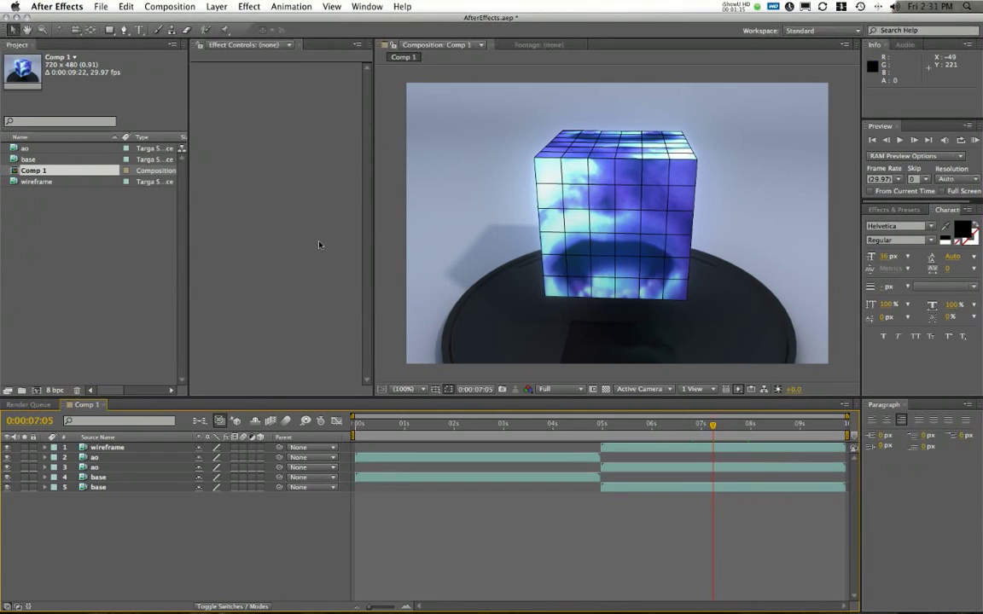
Start a new empty project, answering the save prompt for AfterEffects.aep
click(99, 7)
mouse_move(109, 15)
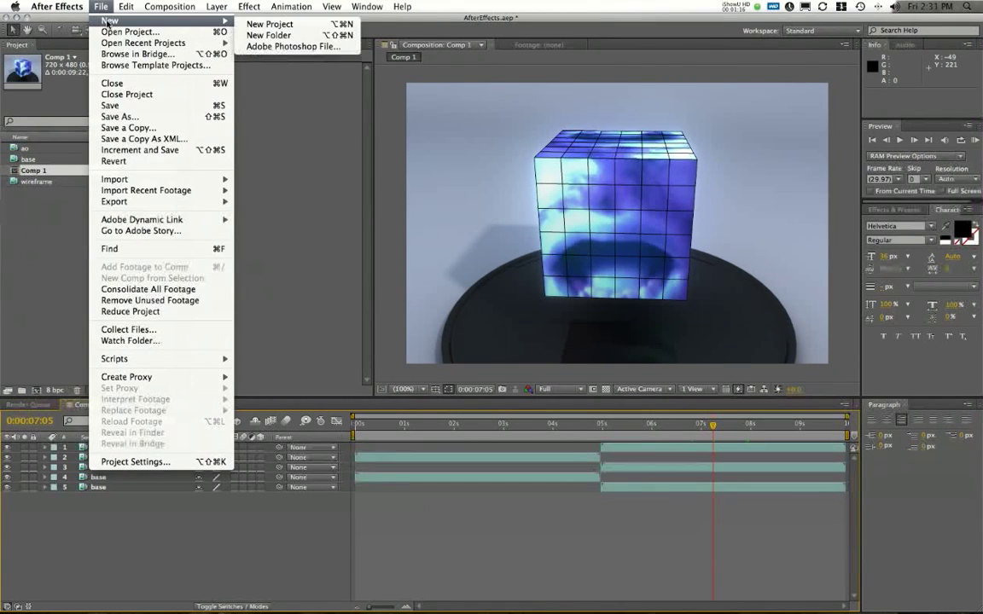
click(282, 25)
click(455, 333)
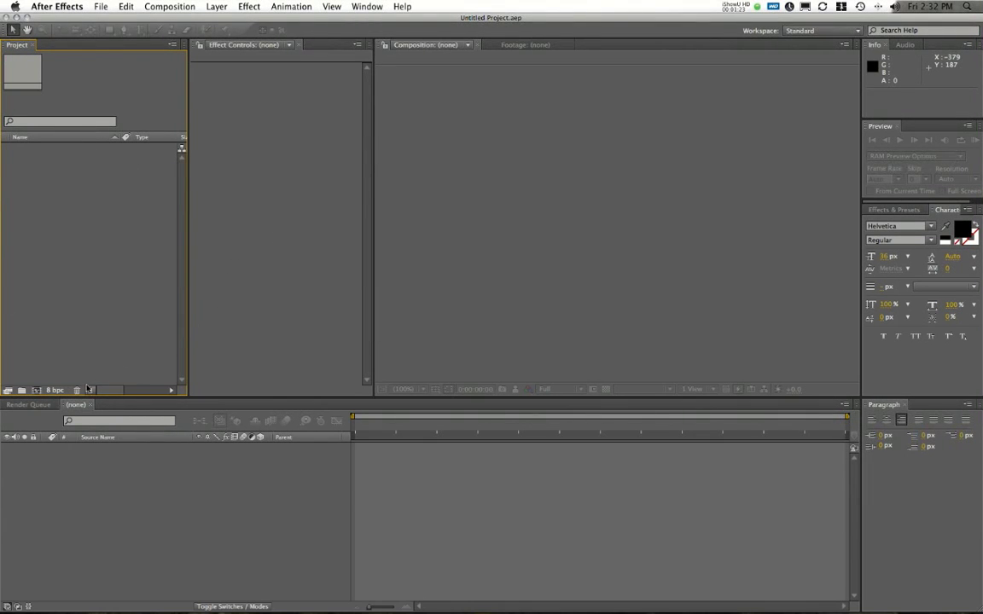
click(54, 390)
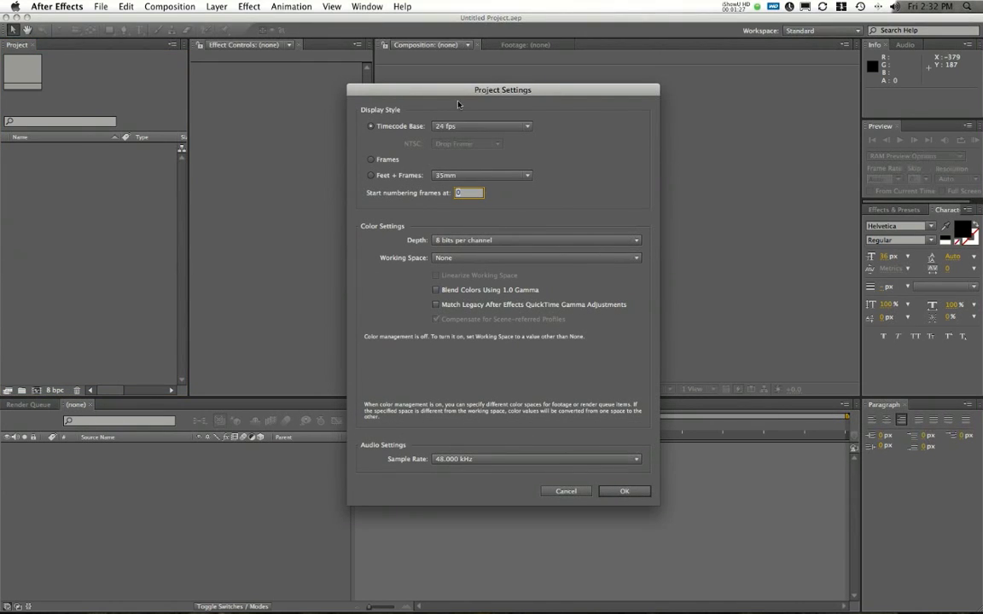
drag(457, 104, 473, 101)
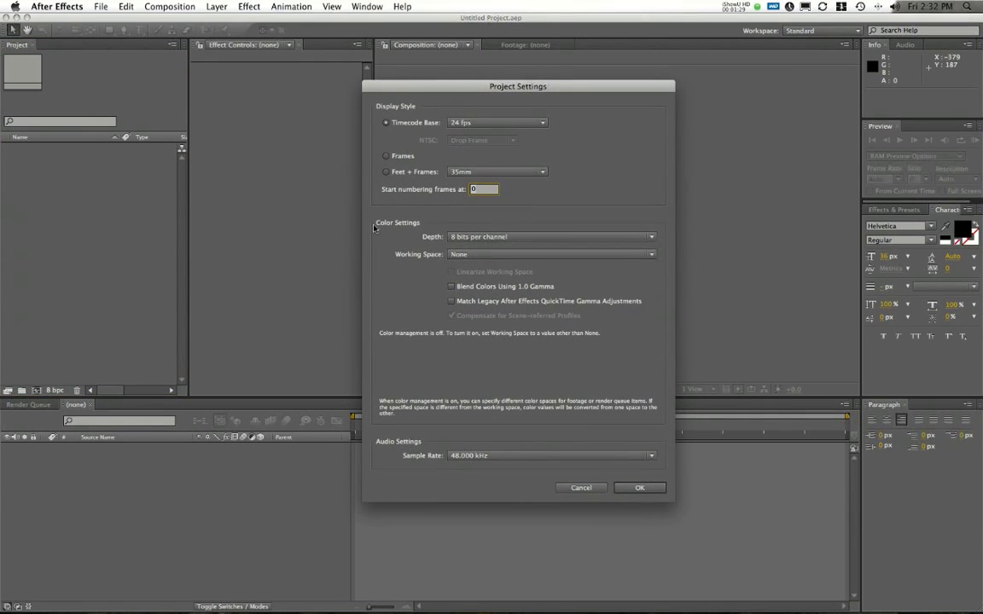
click(482, 237)
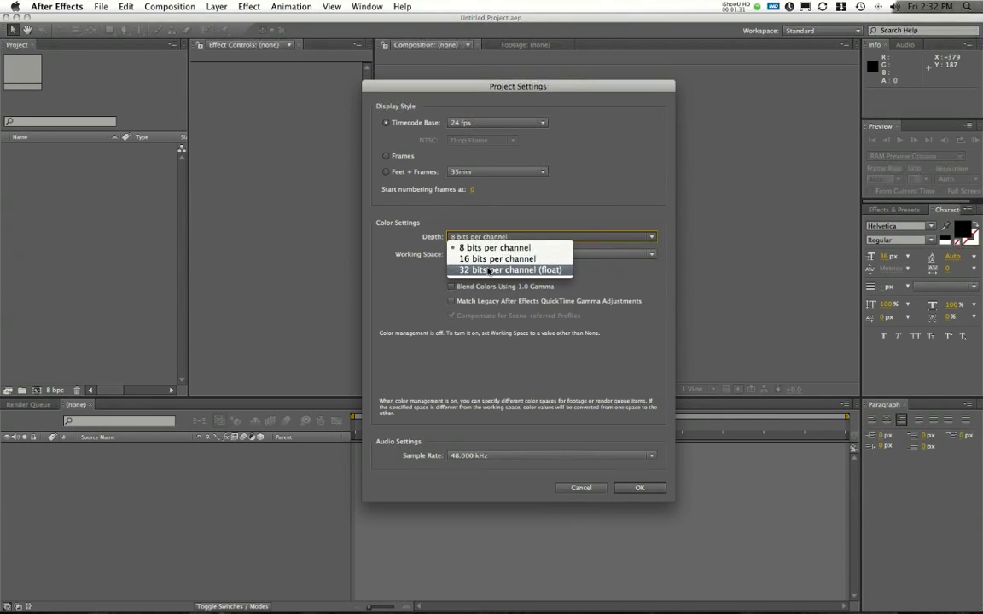
click(490, 269)
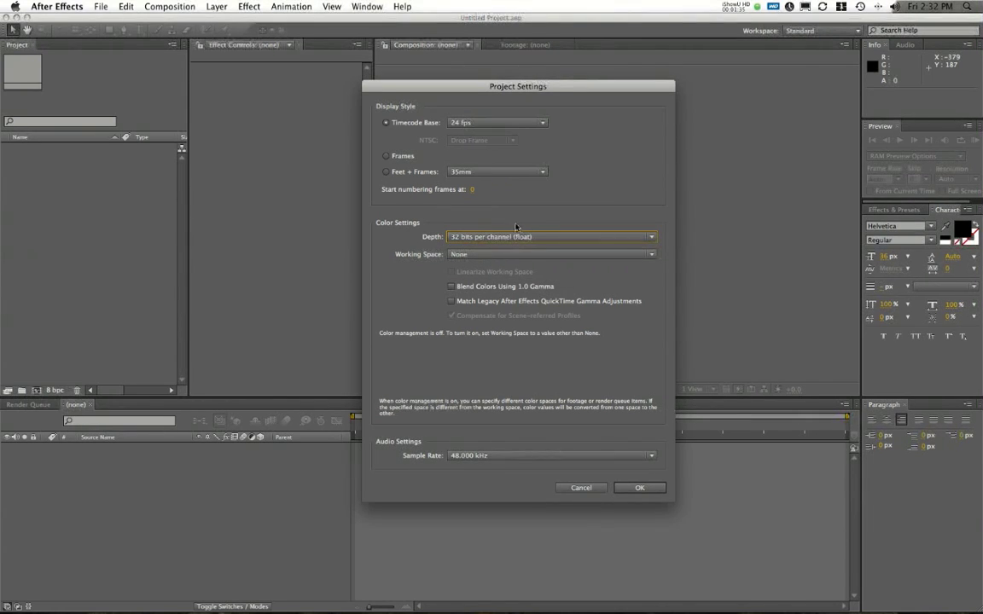
click(468, 124)
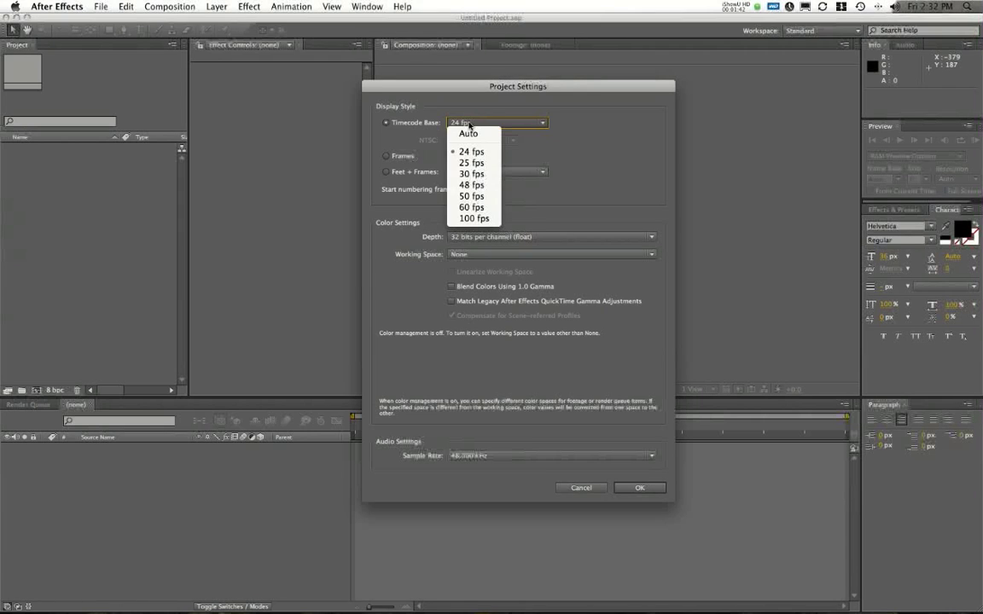
click(472, 175)
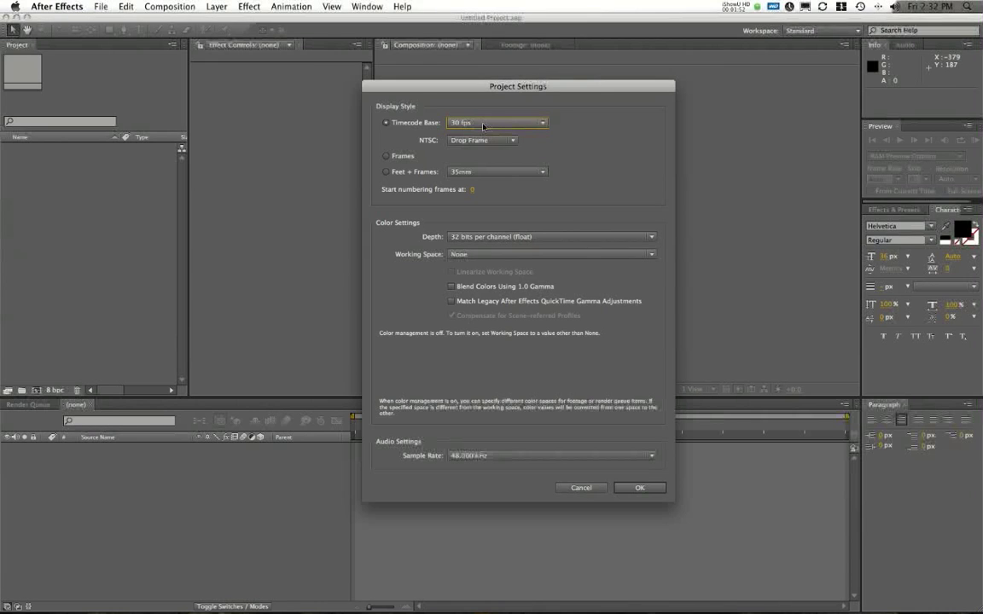
click(482, 124)
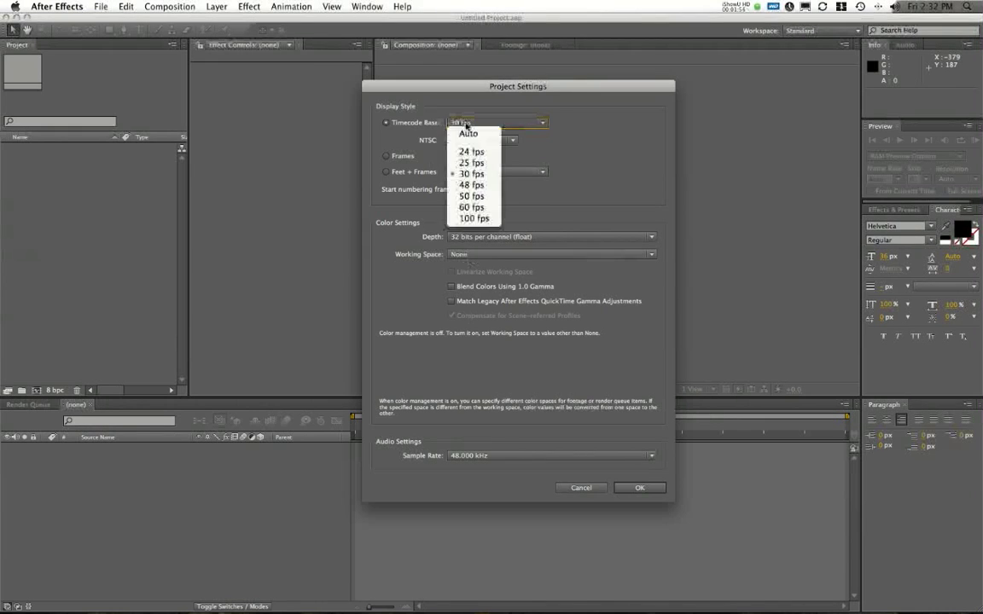
click(471, 151)
click(483, 122)
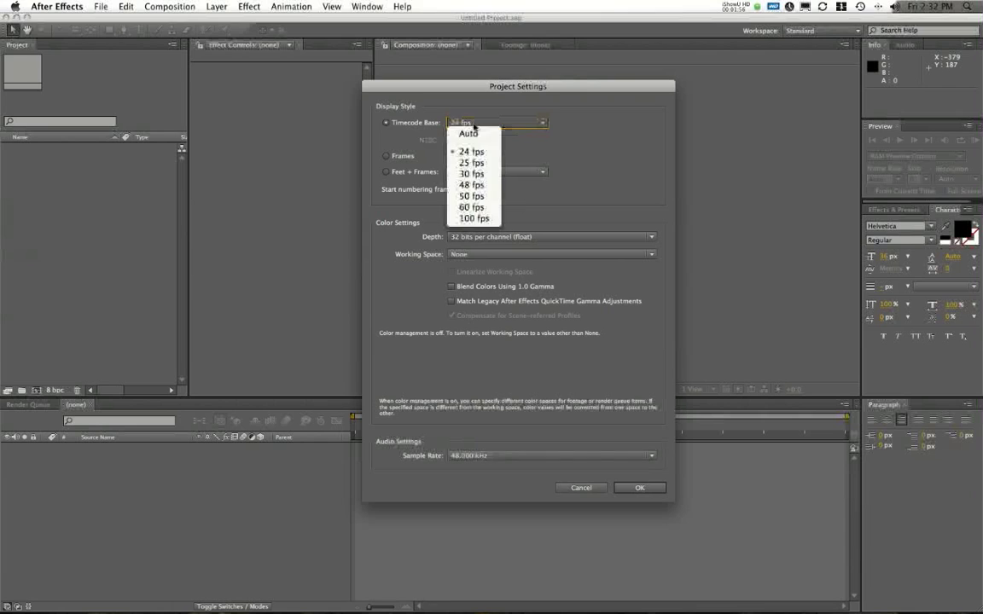
click(470, 174)
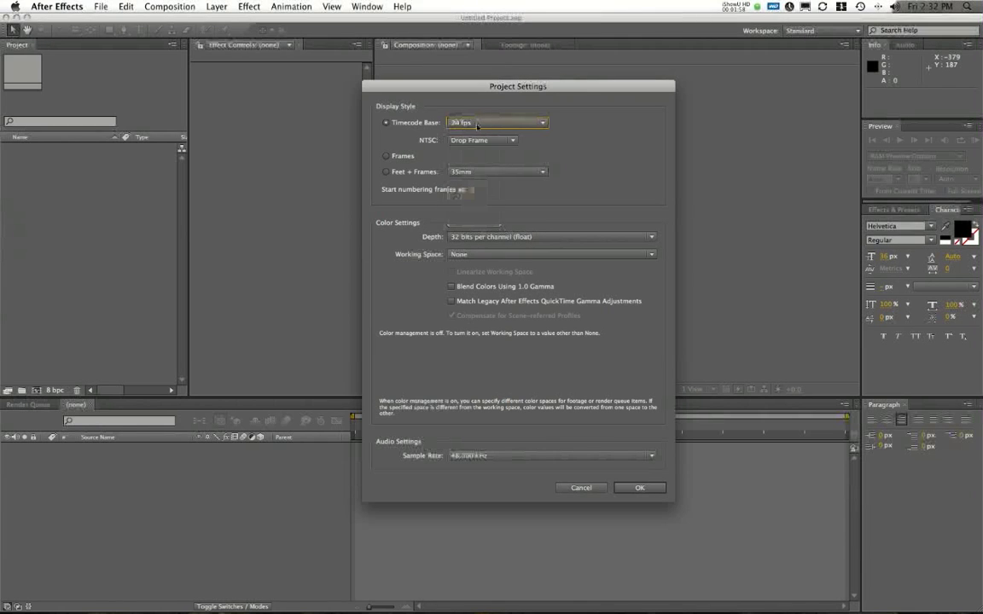
click(478, 124)
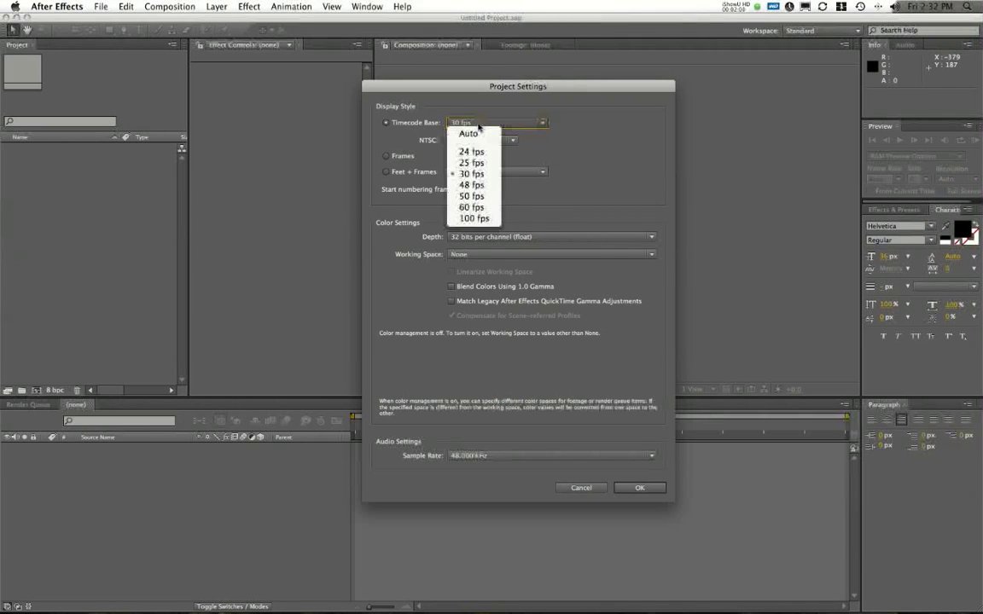
click(474, 172)
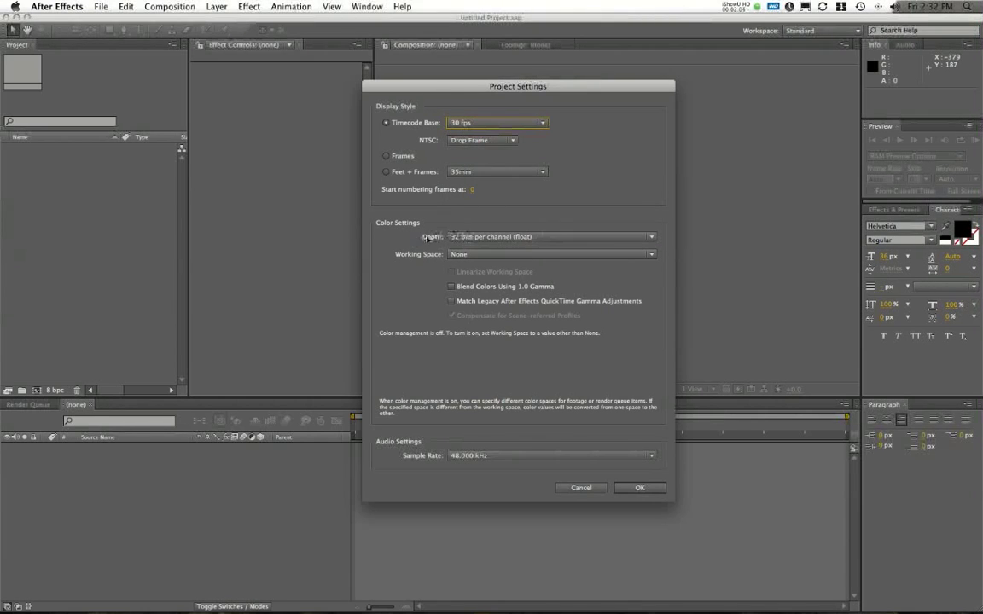
click(640, 490)
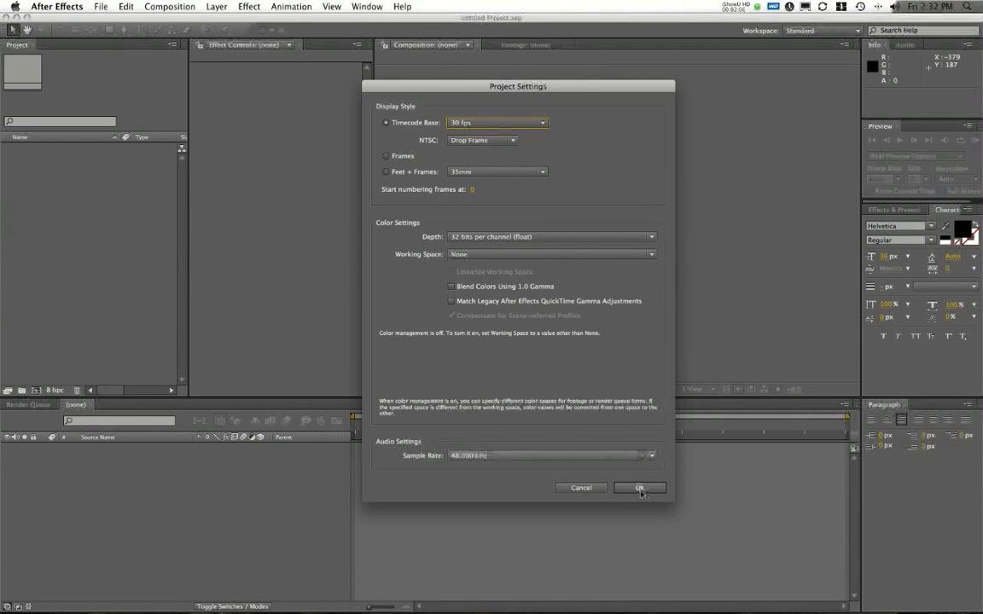
click(25, 354)
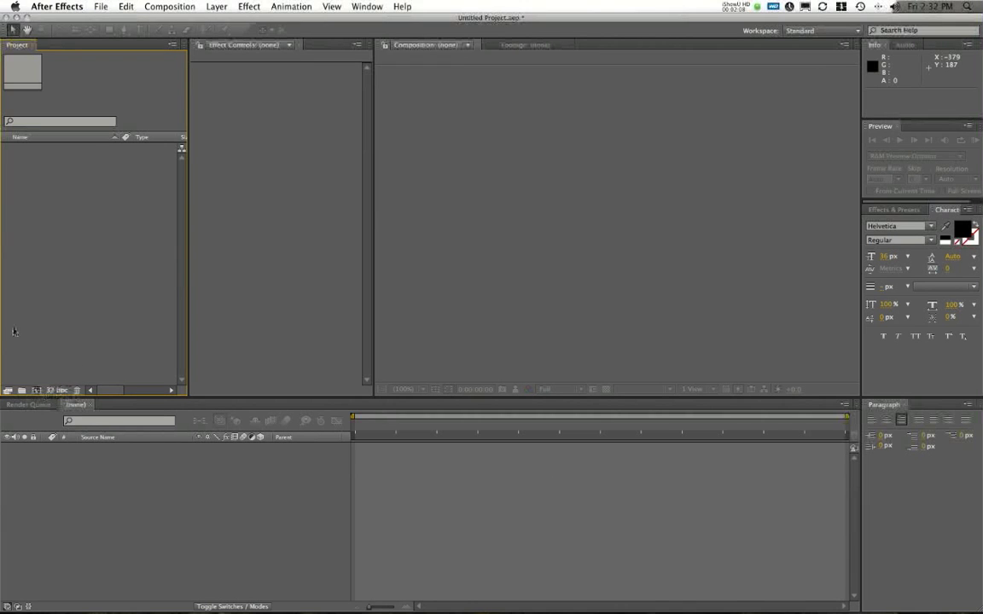
click(61, 389)
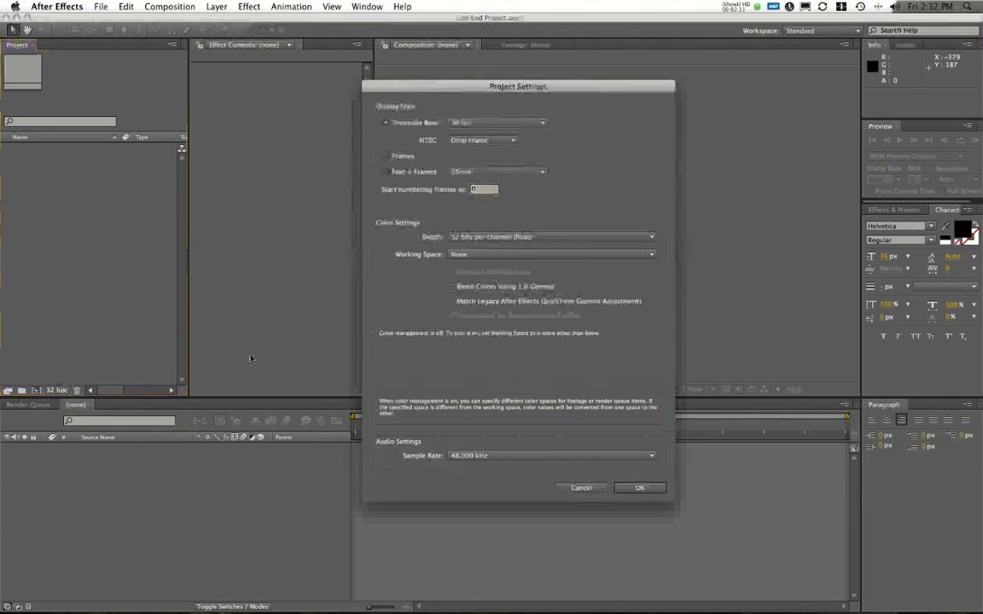
click(638, 488)
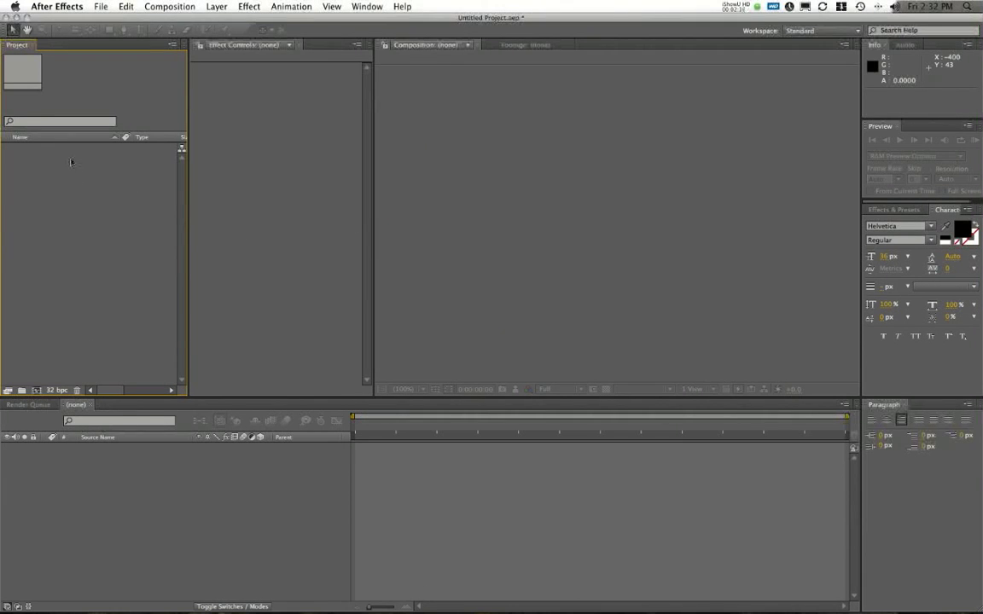
Create composition basecomp: NTSC DV 720×480, 29.97 fps, 0;00;09;28, D1/DV NTSC pixel aspect
click(181, 5)
click(196, 20)
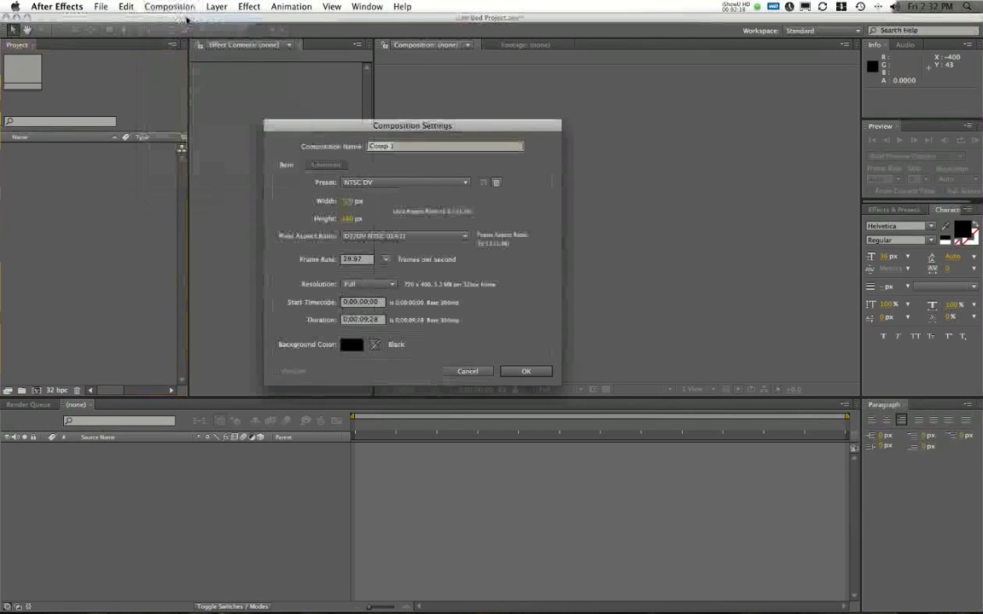
text(N)
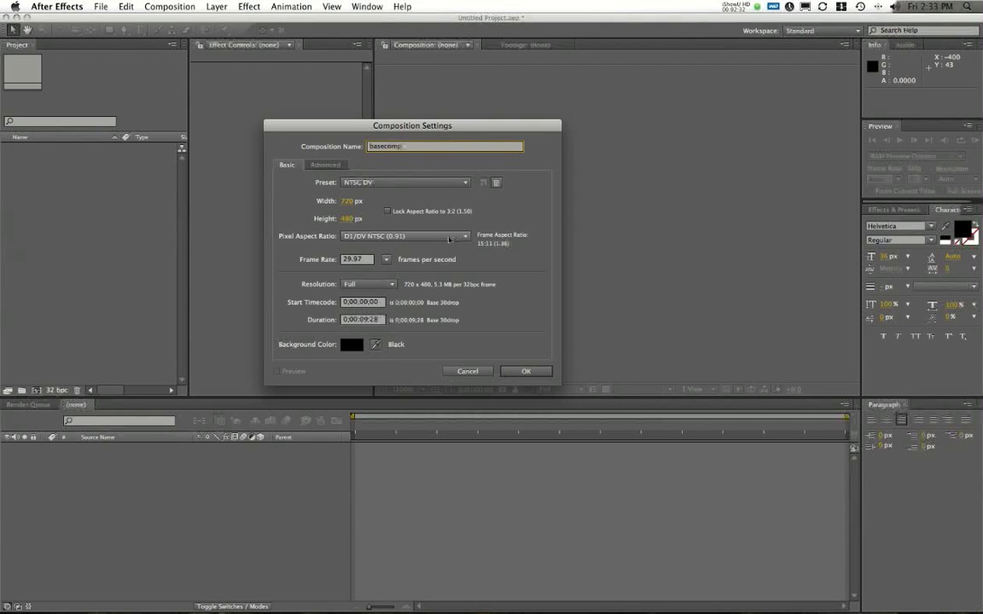
click(450, 239)
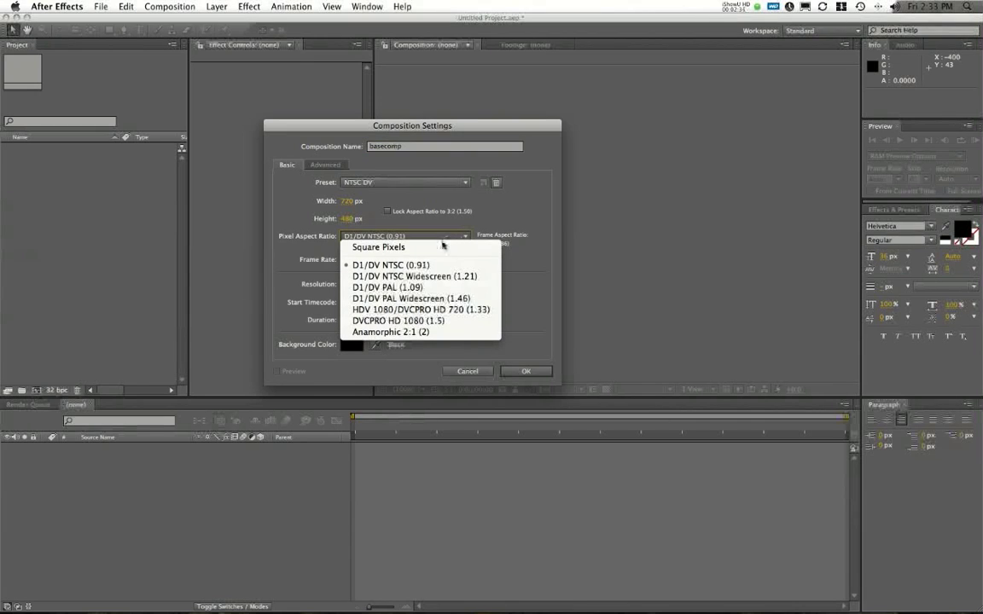
click(440, 240)
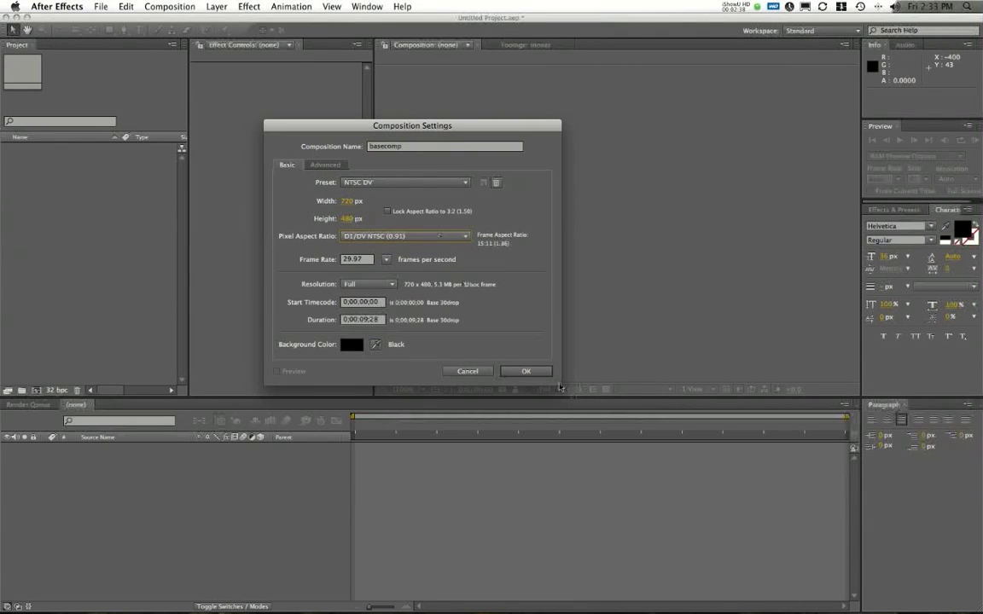
key(Return)
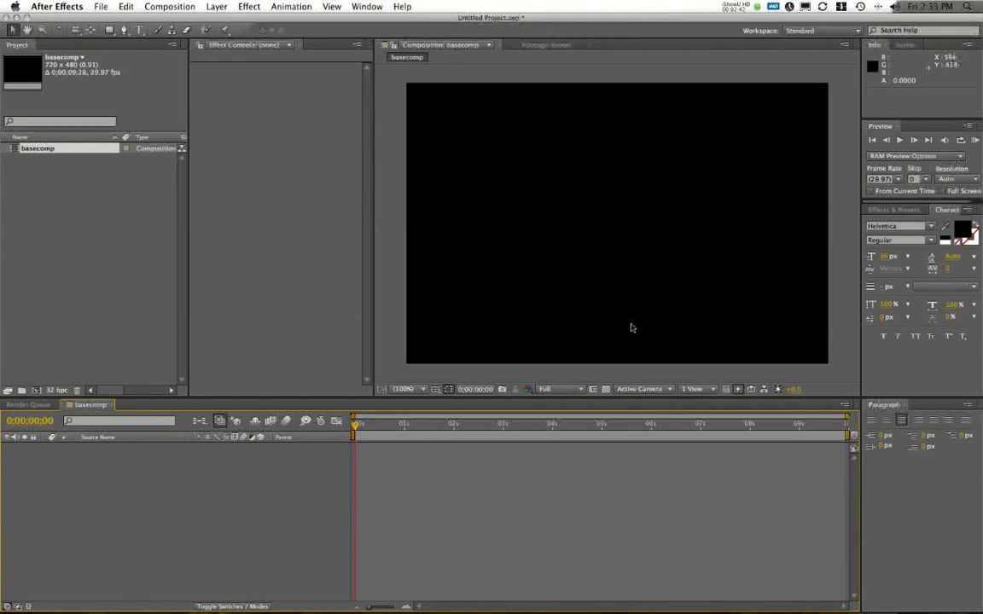
click(73, 209)
Open the file import browser and navigate to the images/masterLayer folder
right_click(65, 193)
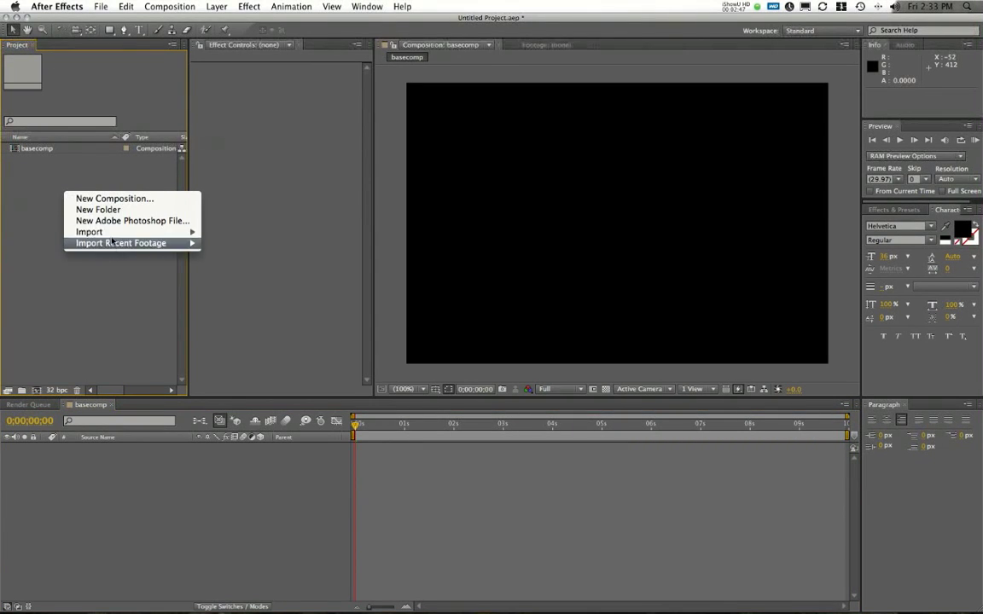
mouse_move(110, 234)
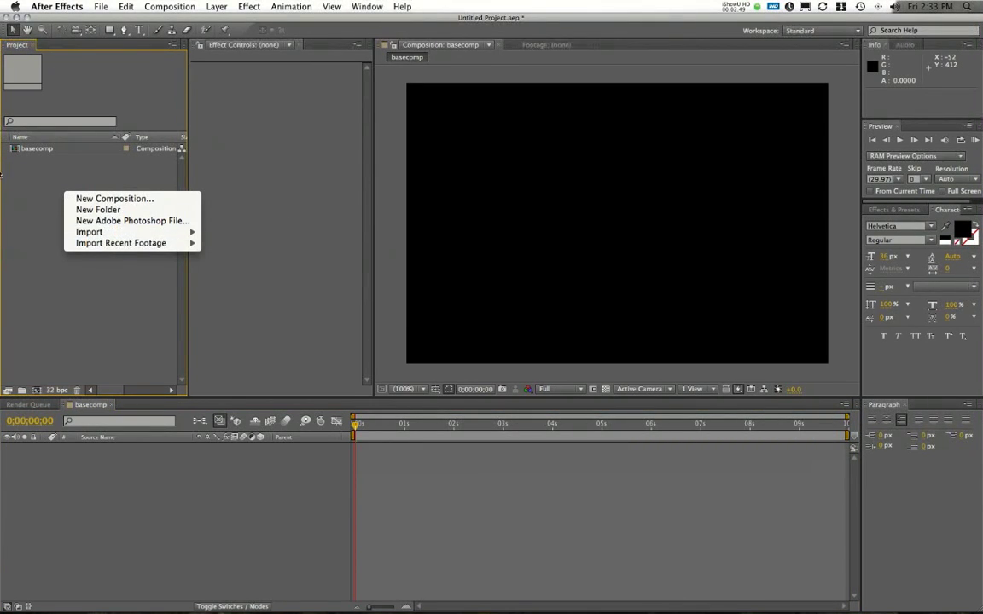
right_click(37, 180)
mouse_move(70, 221)
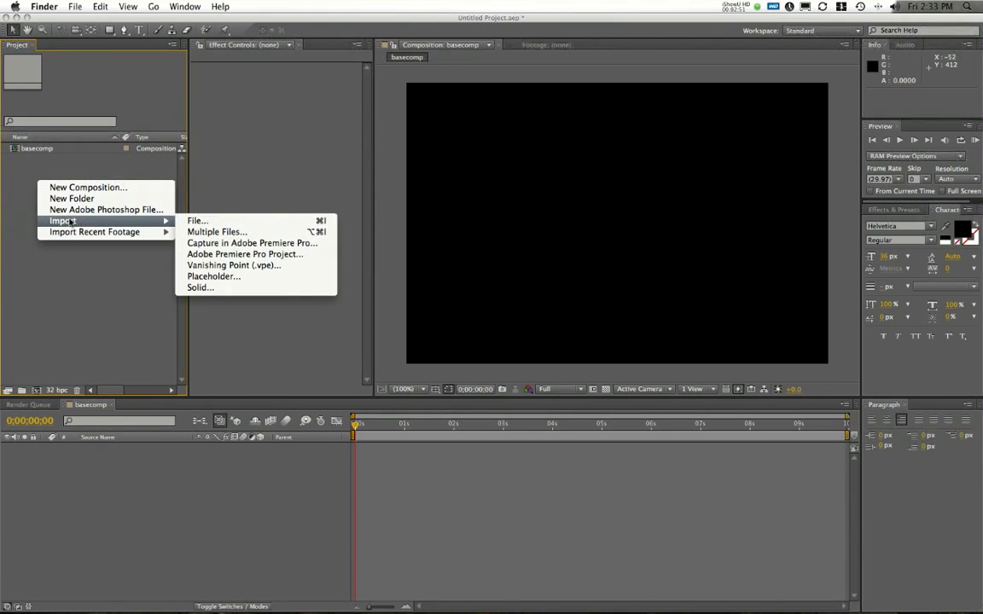
click(197, 221)
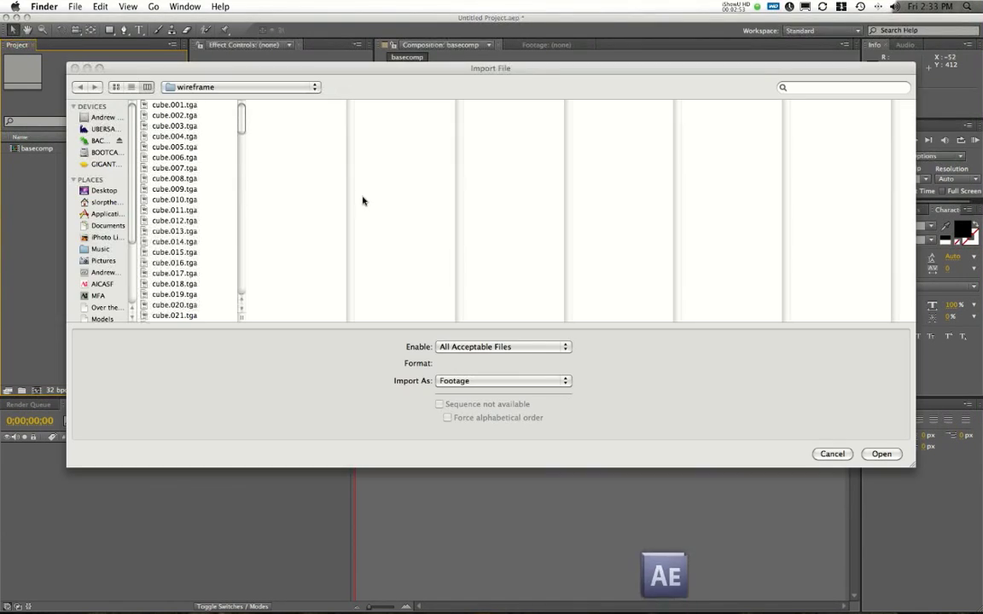
click(231, 87)
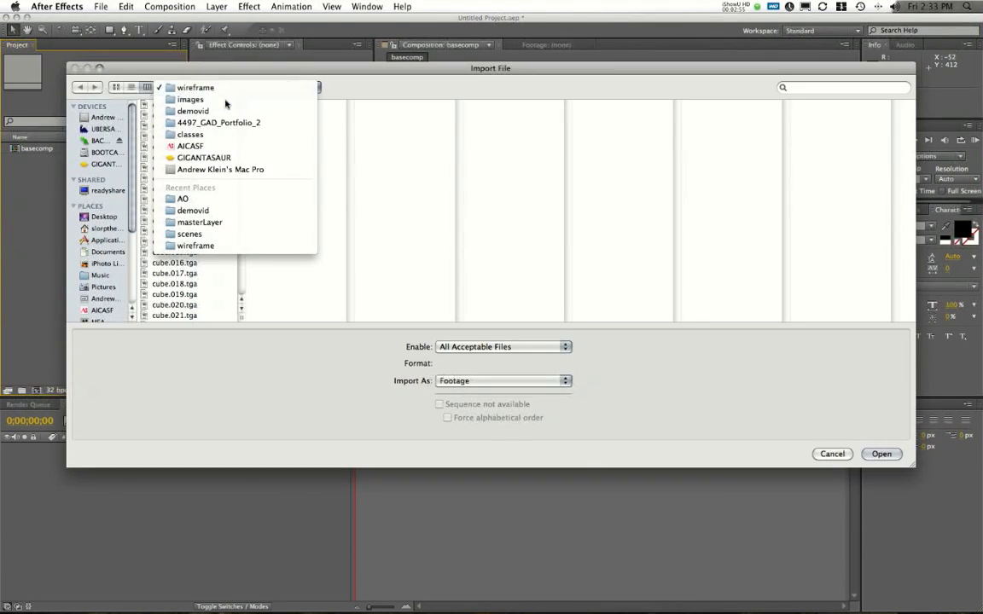
click(226, 102)
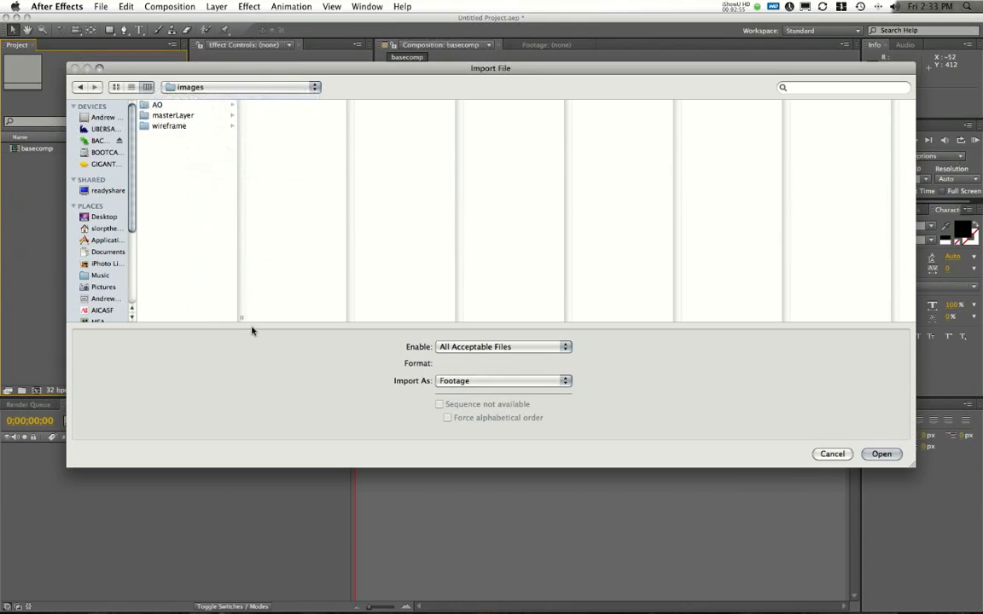
click(172, 115)
Import cube.001.tga as a Targa sequence with its alpha channel ignored
click(265, 104)
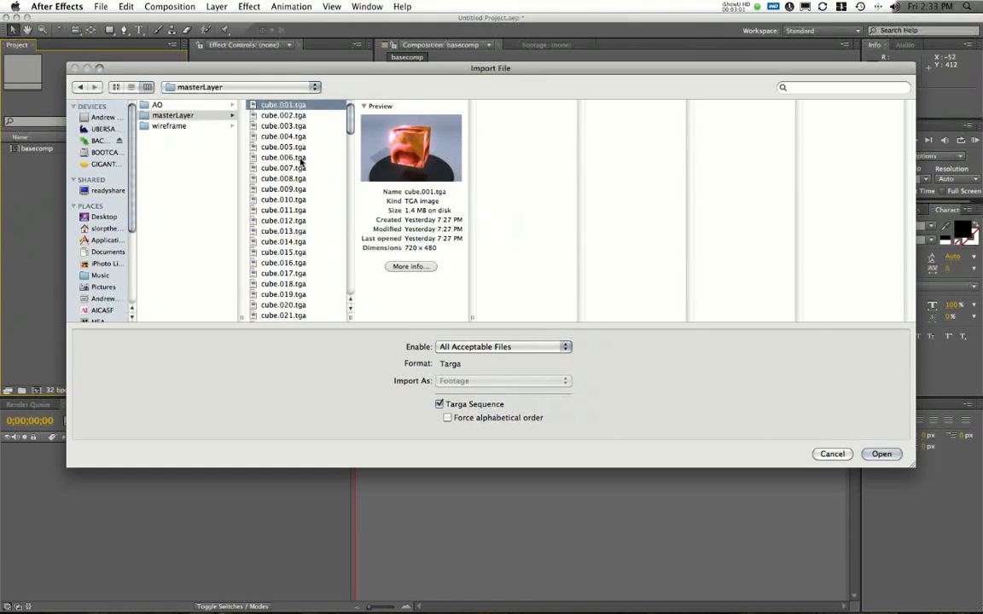
click(882, 455)
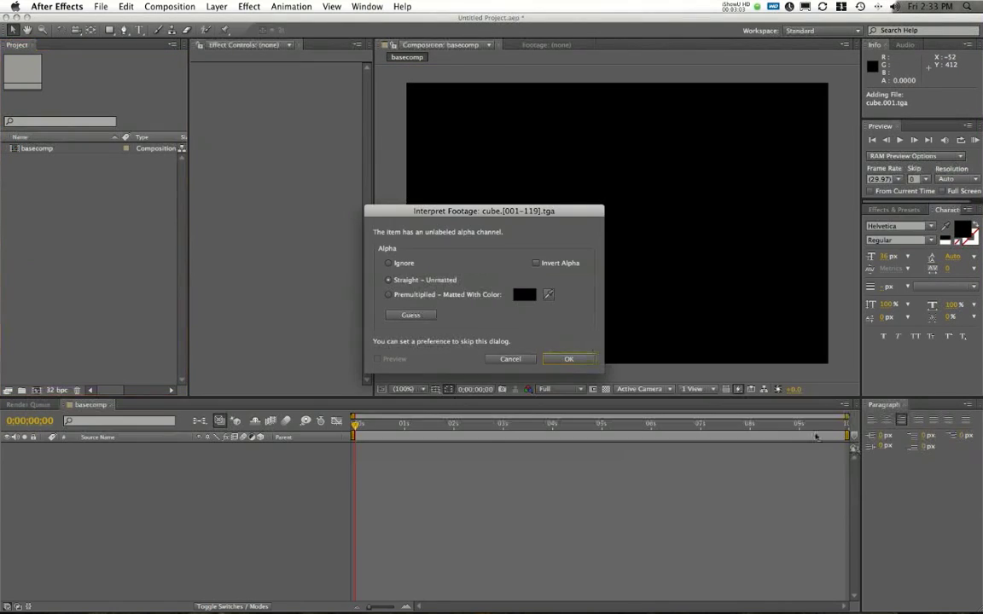
click(389, 264)
click(568, 358)
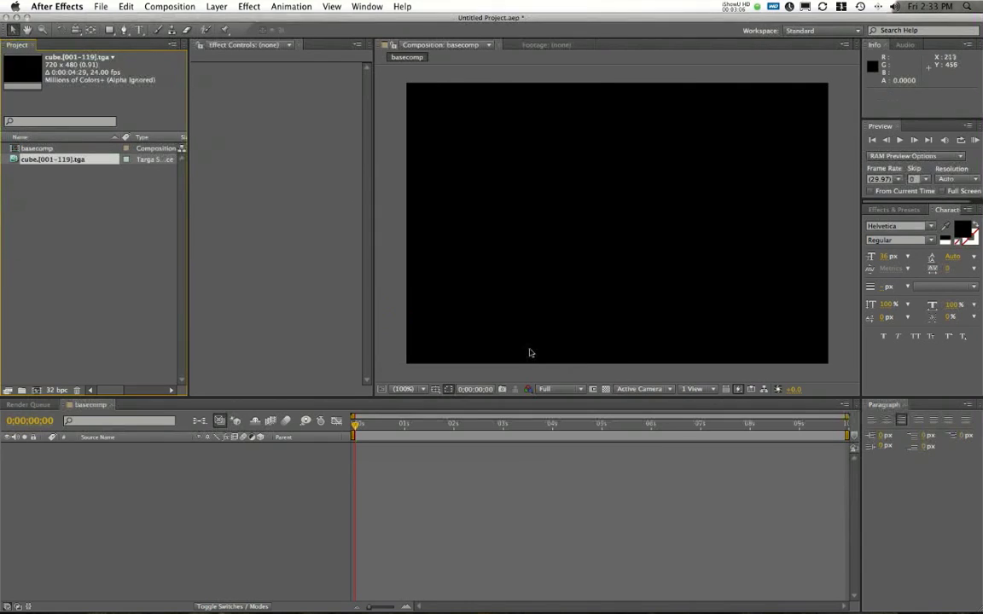
right_click(41, 164)
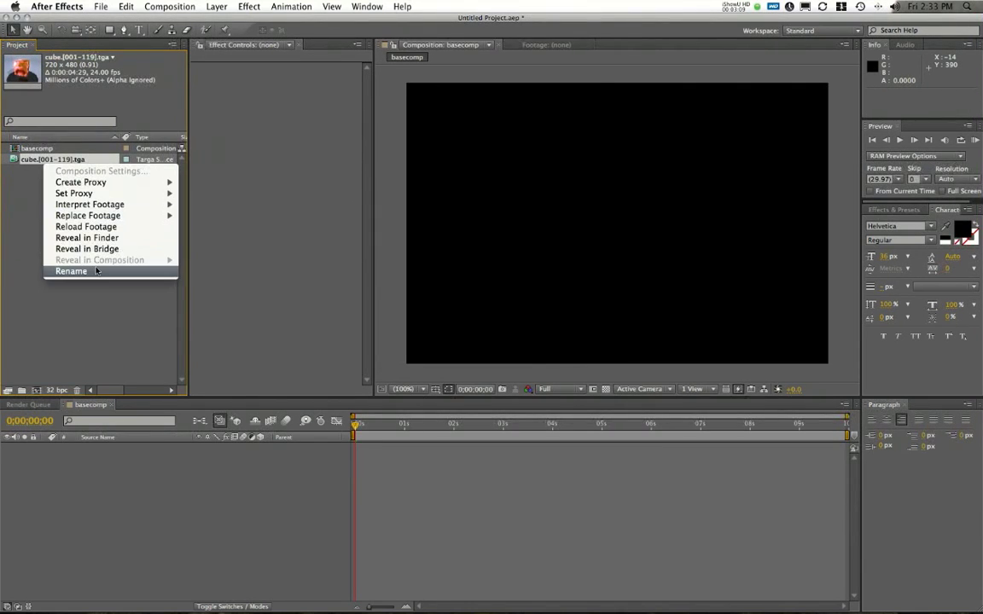
Rename the cube footage to master, drop it into basecomp, and preview playback
click(60, 244)
text(master)
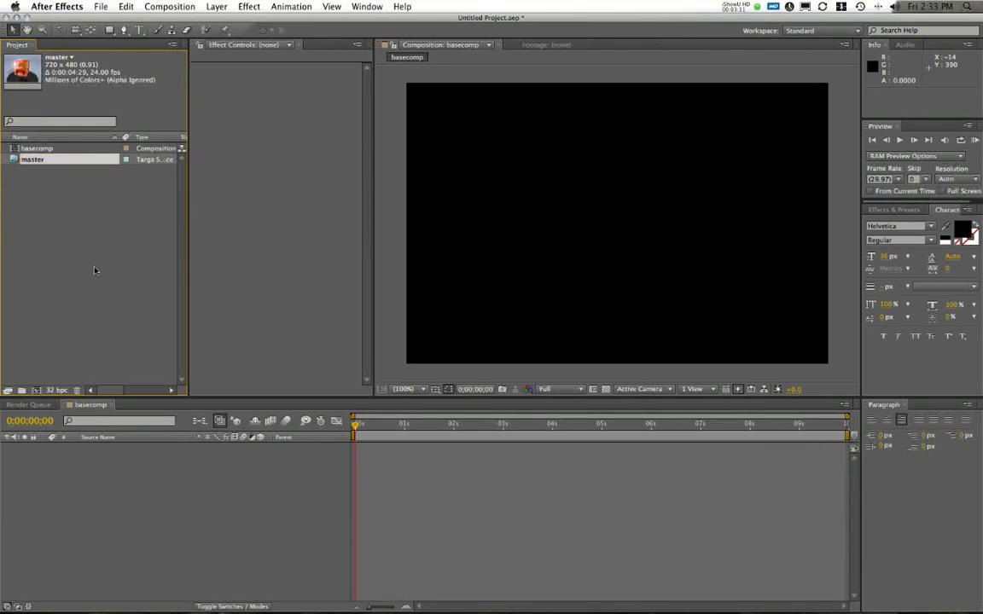
key(Return)
drag(33, 159, 155, 531)
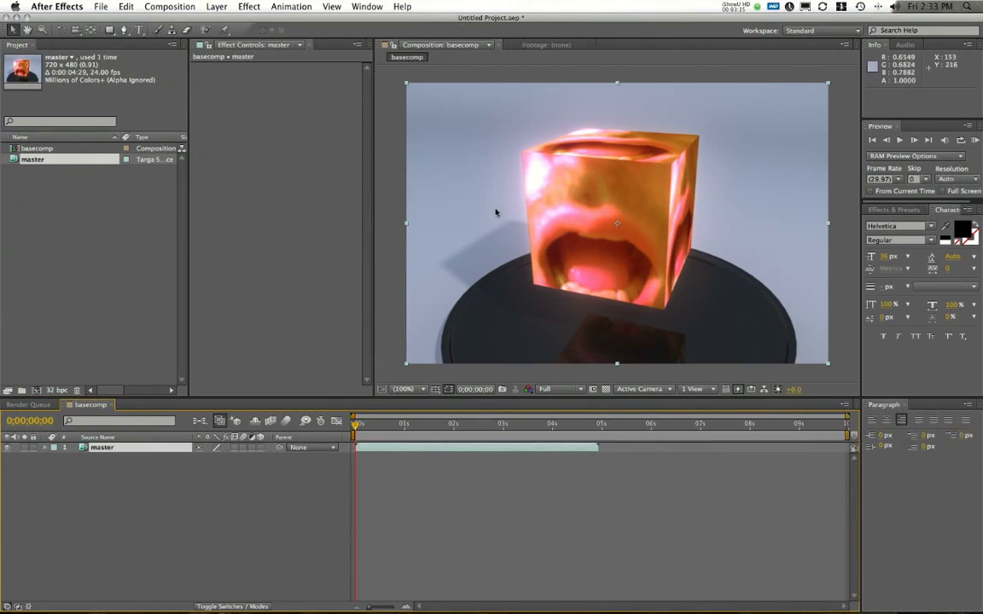
key(space)
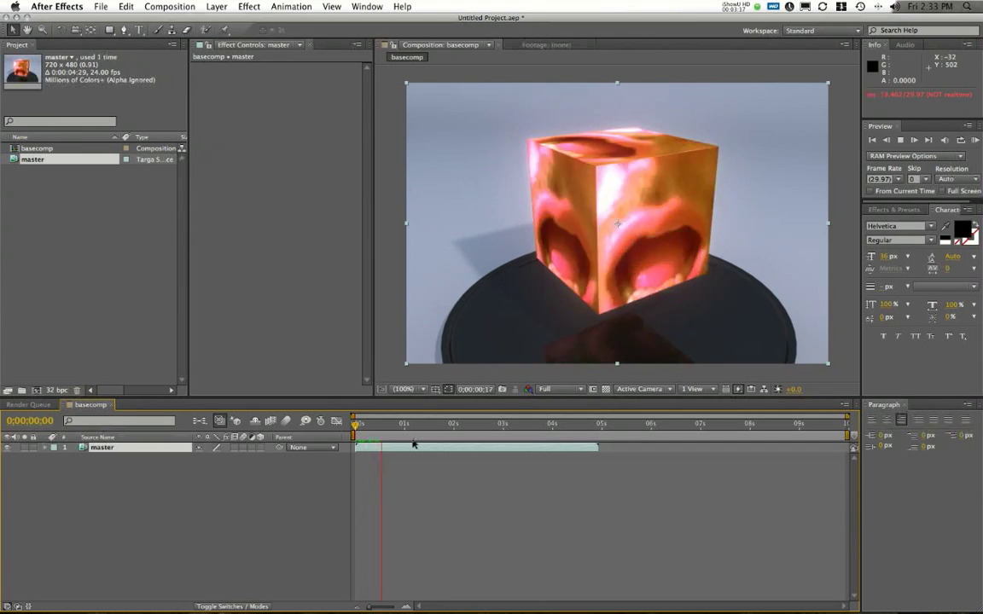
key(space)
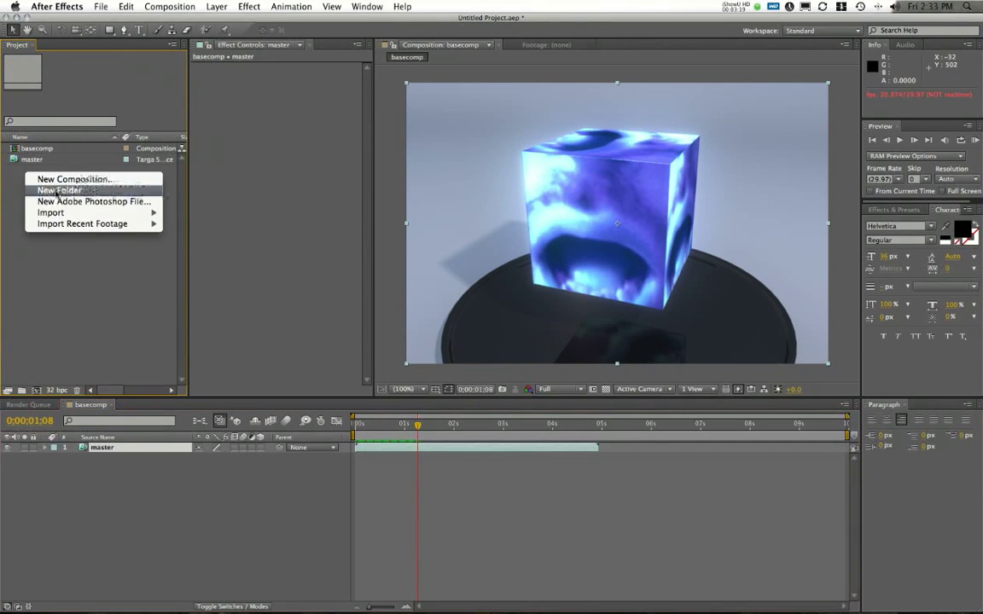
Import the AO folder's cube.001.tga sequence, ignoring its alpha channel
mouse_move(94, 212)
click(214, 212)
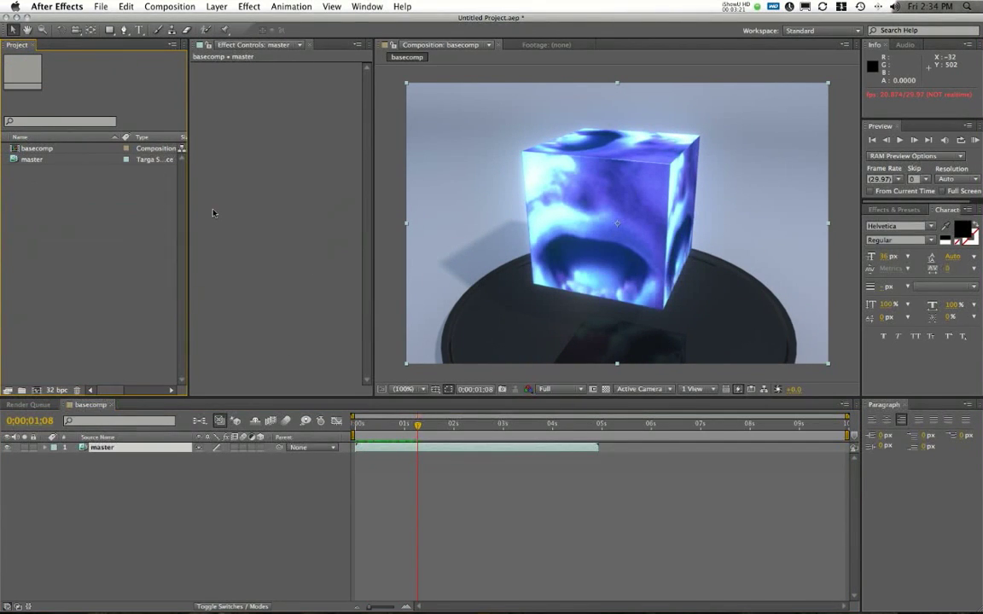
click(222, 88)
click(222, 100)
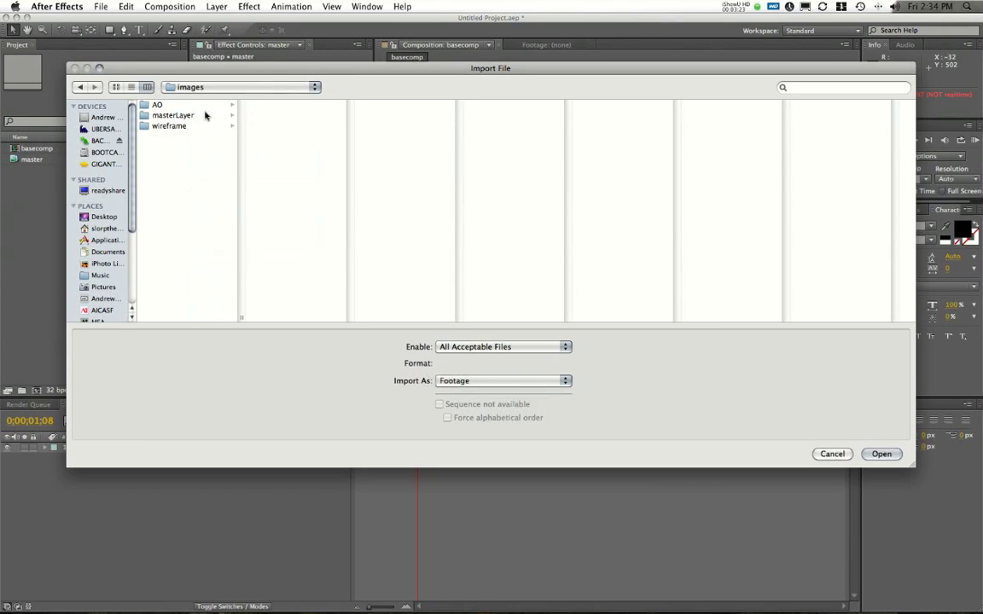
click(158, 106)
click(287, 106)
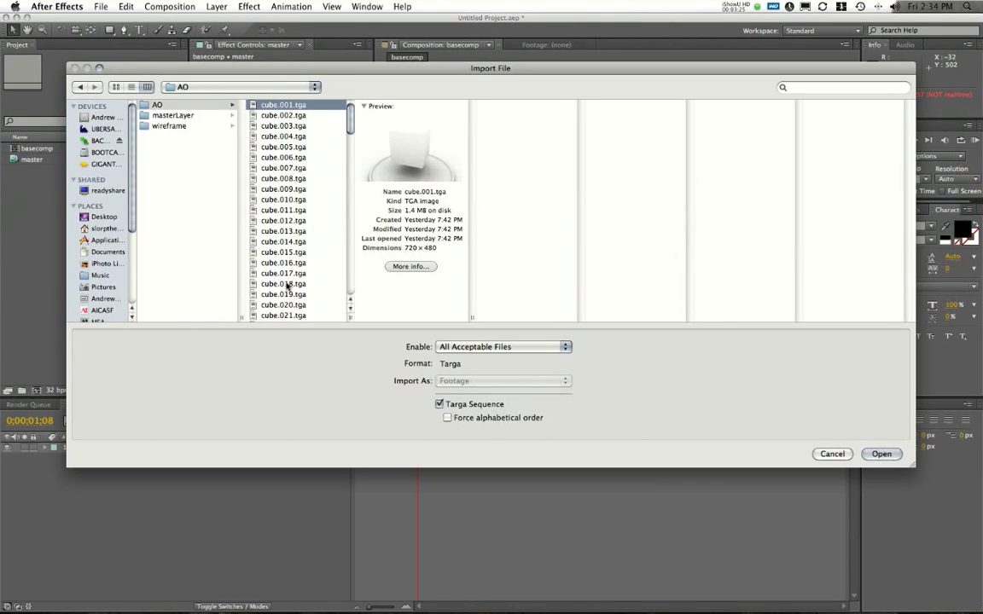
click(882, 454)
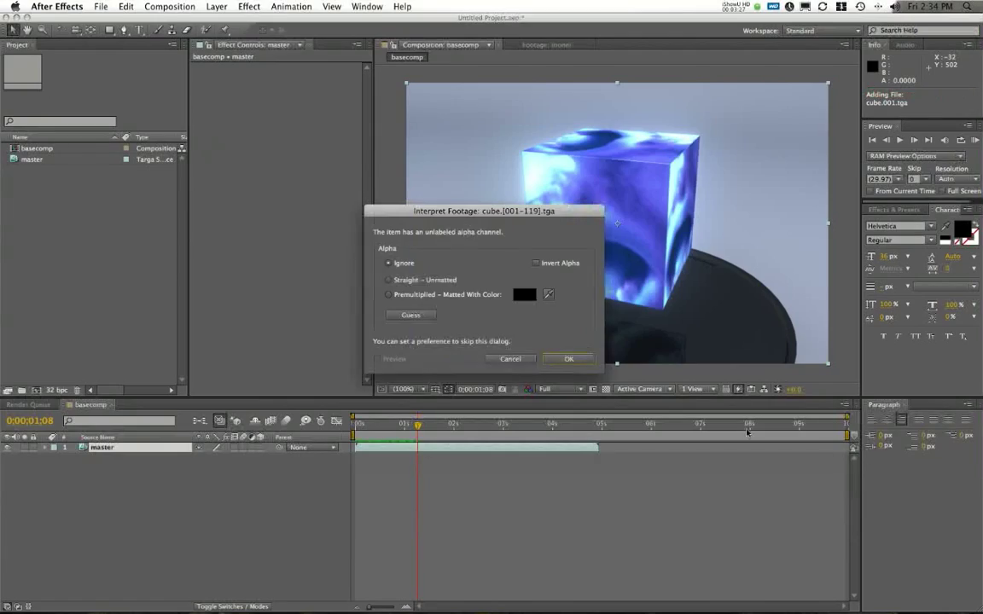
click(588, 362)
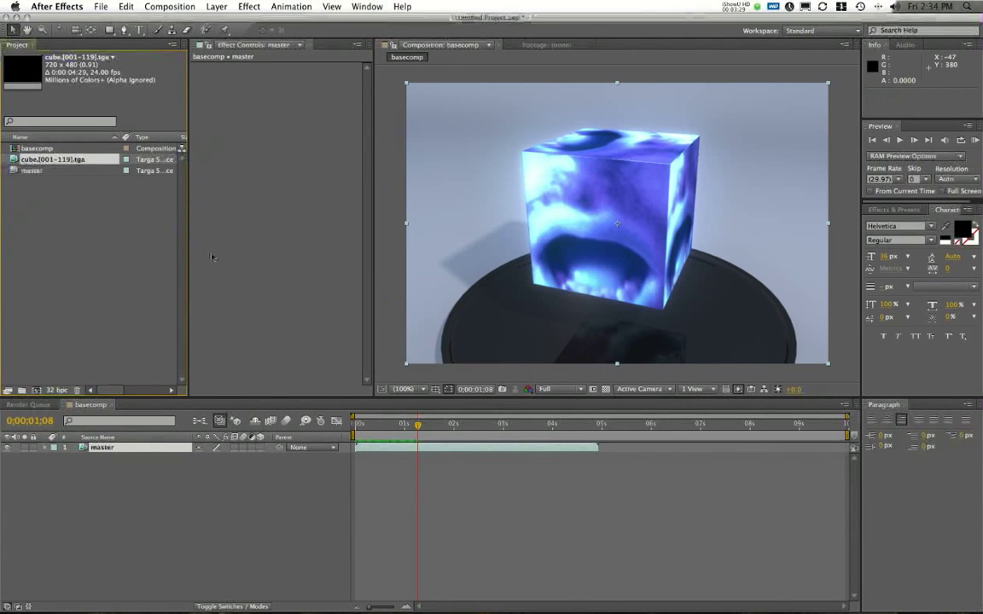
Rename the new footage to ao and place it above master in basecomp
right_click(58, 160)
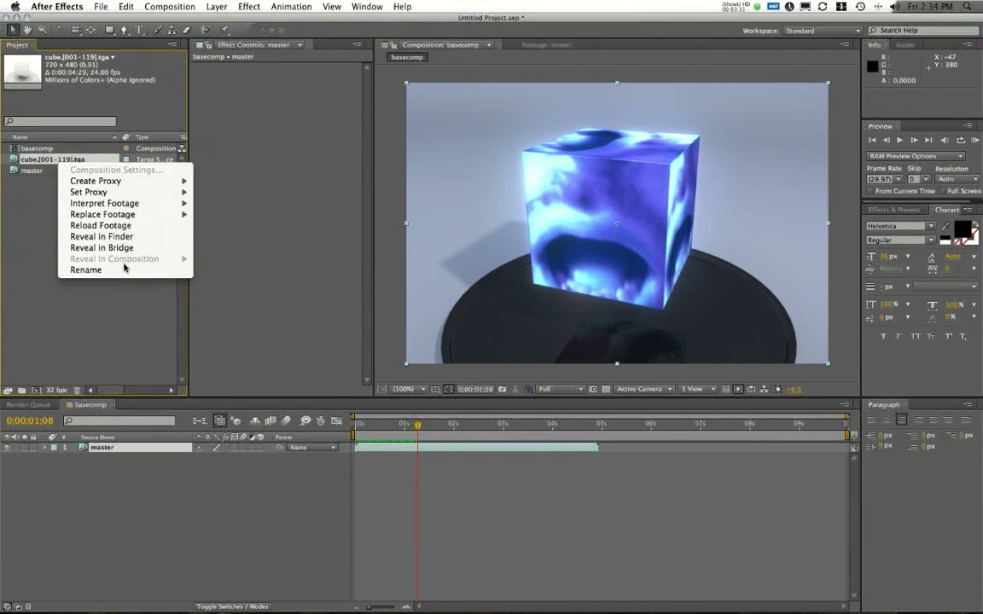
click(86, 270)
text(ao)
key(Return)
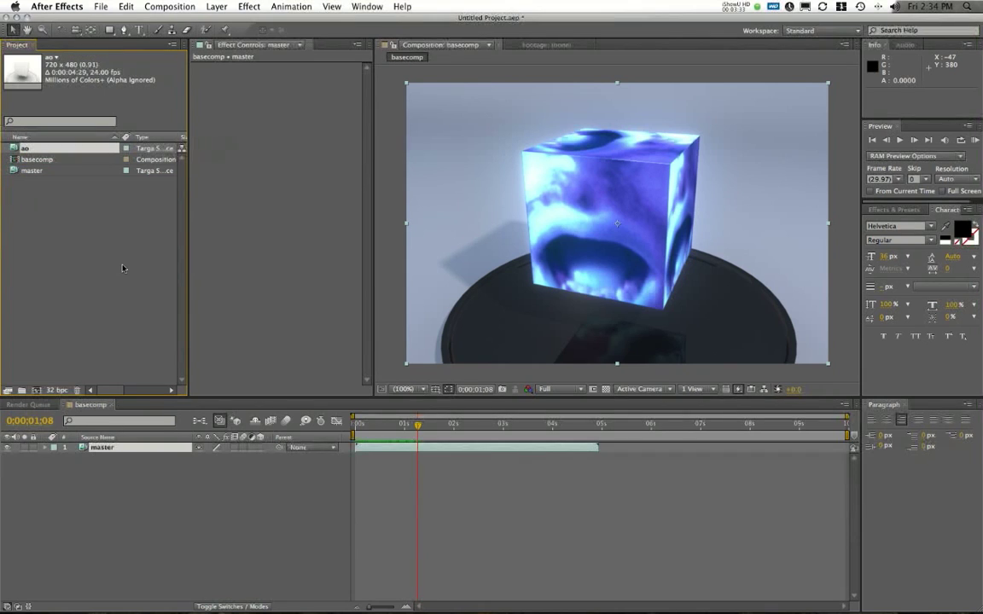
drag(40, 147, 115, 447)
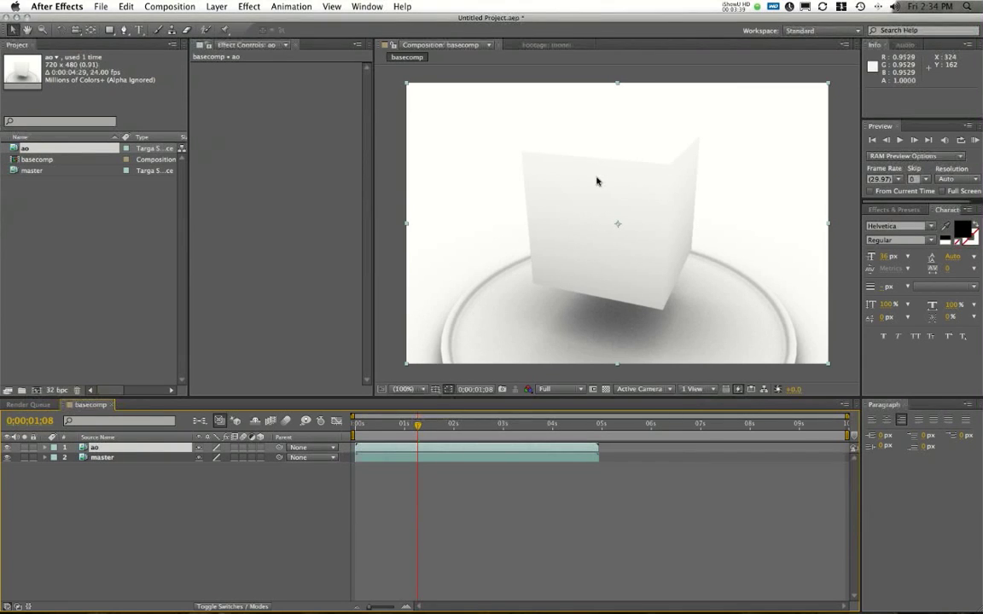
Set the ao layer's blending mode to Multiply
right_click(575, 200)
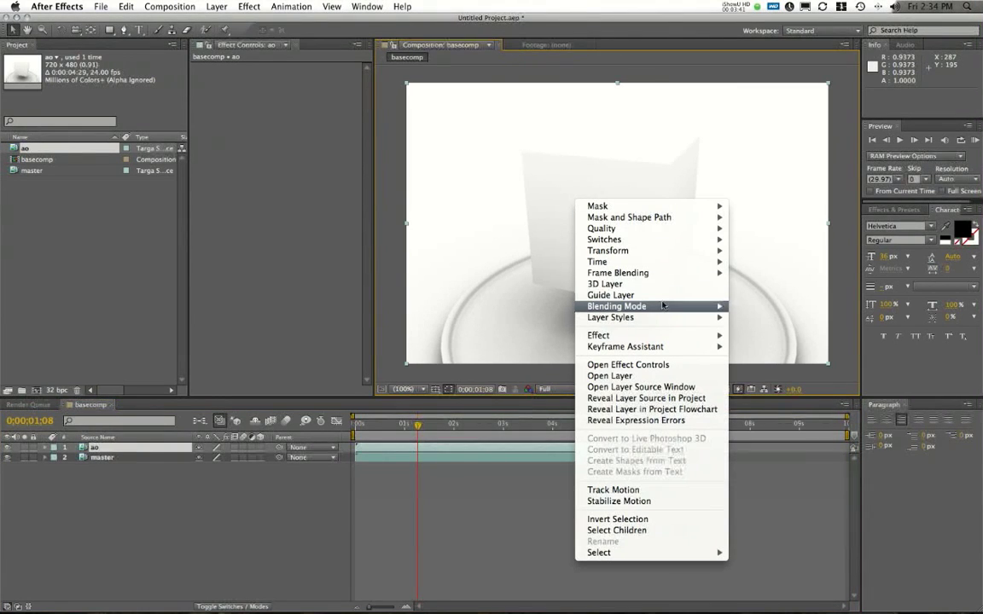
mouse_move(662, 307)
click(762, 191)
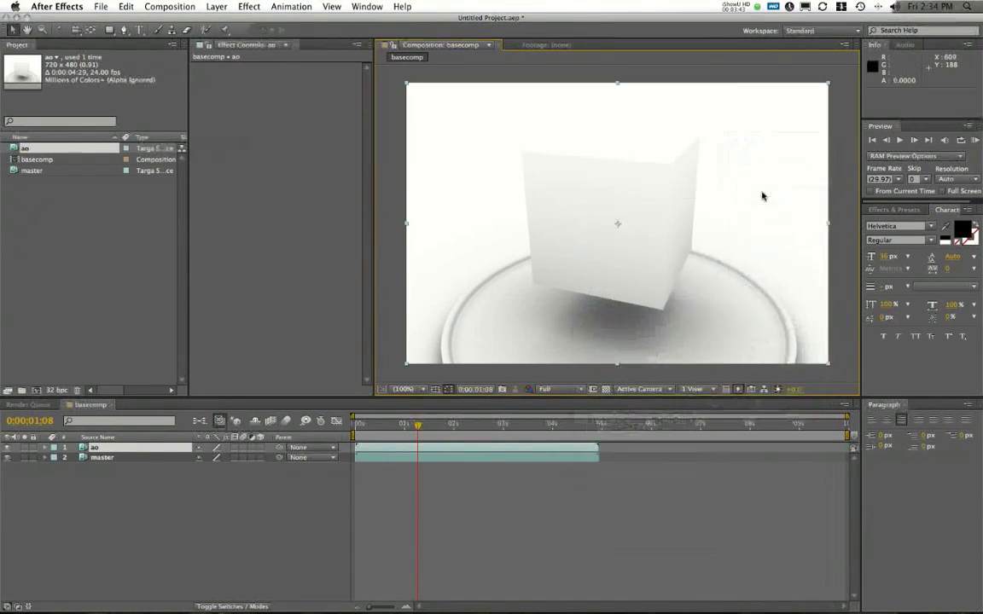
click(189, 503)
Toggle the ao layer's visibility repeatedly to compare the shading with and without it
click(6, 449)
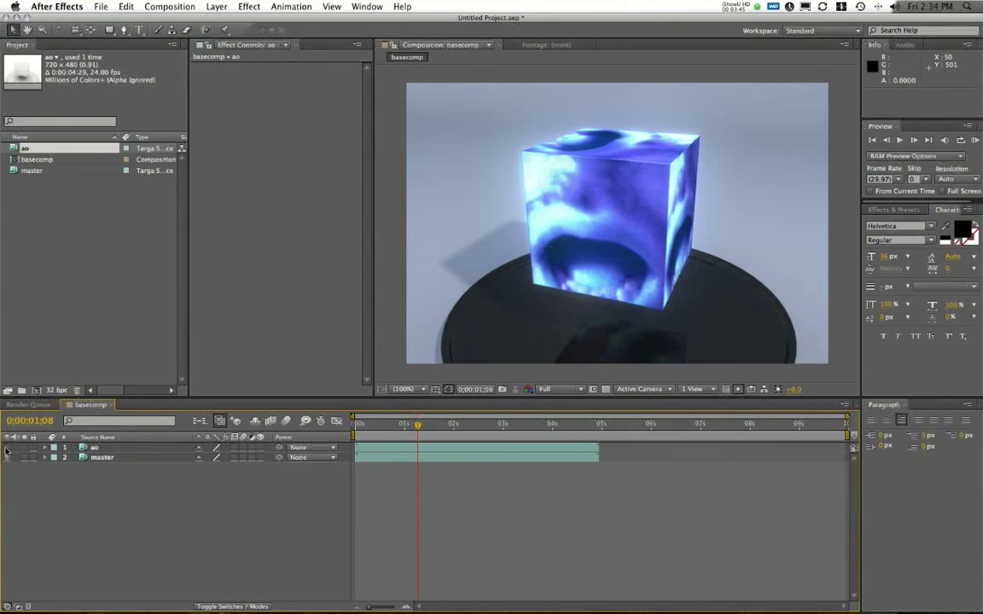
click(5, 449)
click(6, 449)
click(6, 448)
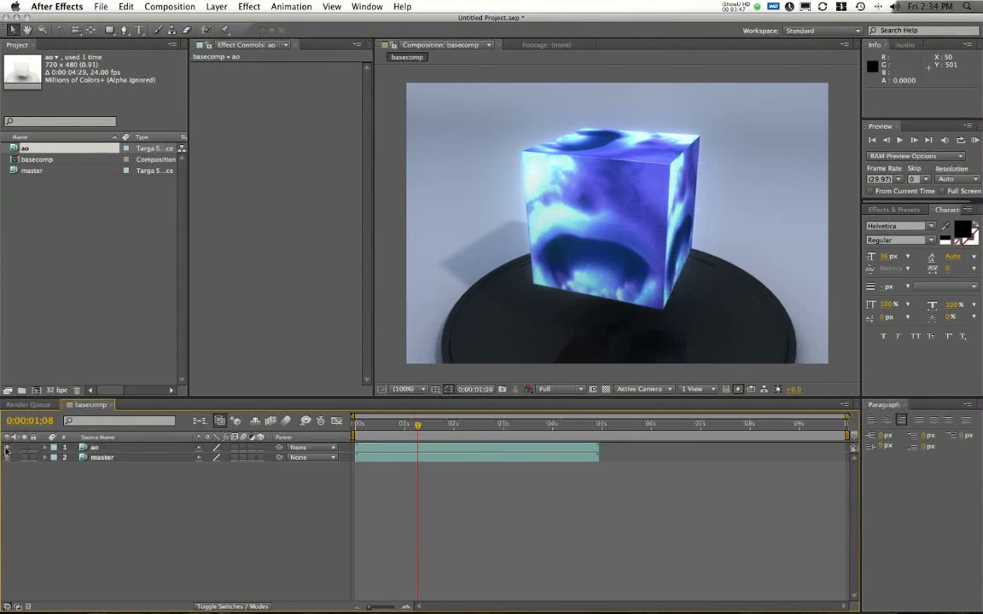
click(6, 449)
click(5, 449)
click(6, 449)
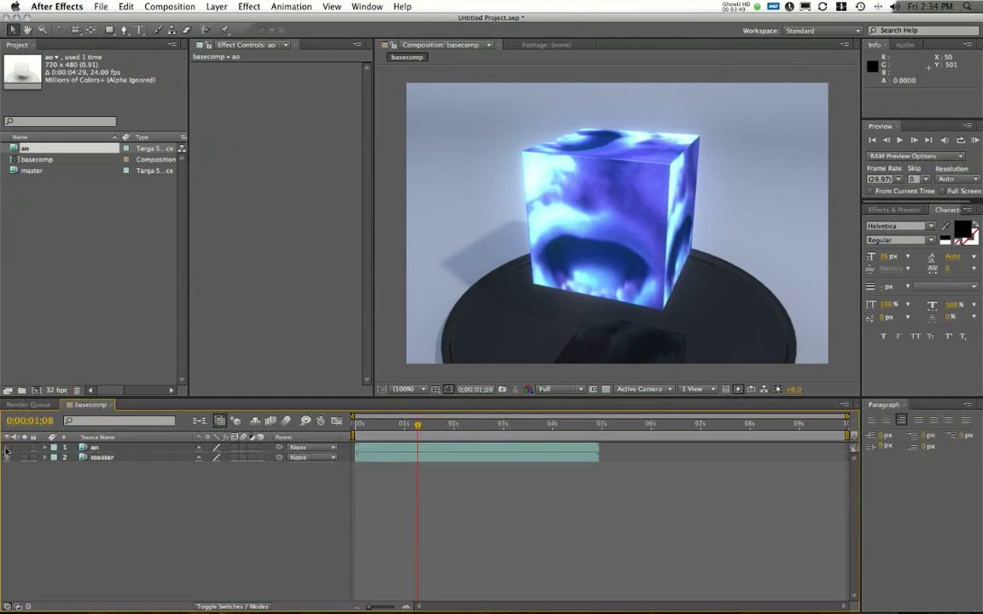
click(5, 448)
Import the wireframe folder's cube.001.tga sequence, accepting straight alpha
right_click(26, 187)
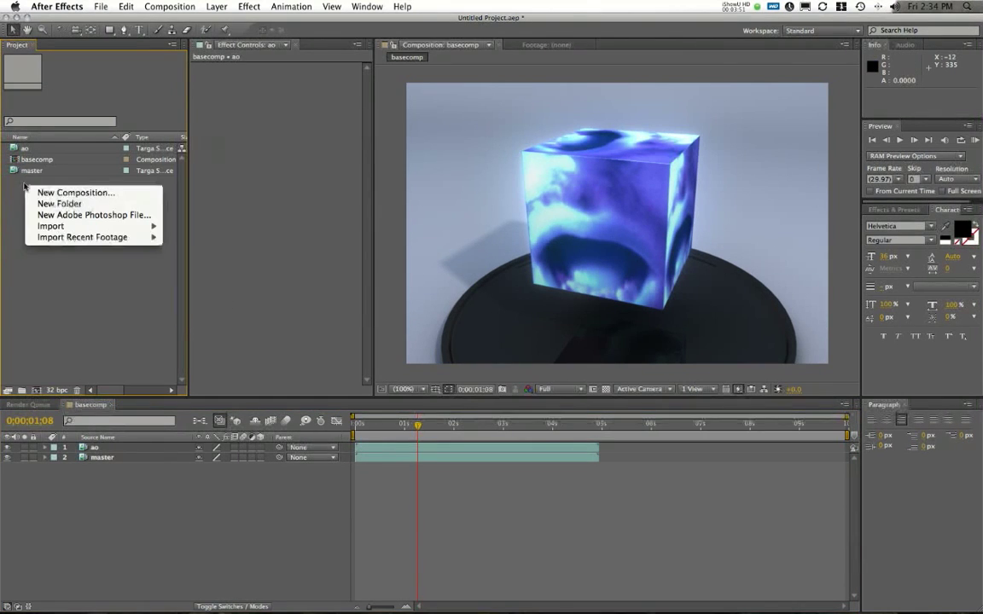
mouse_move(77, 226)
click(240, 229)
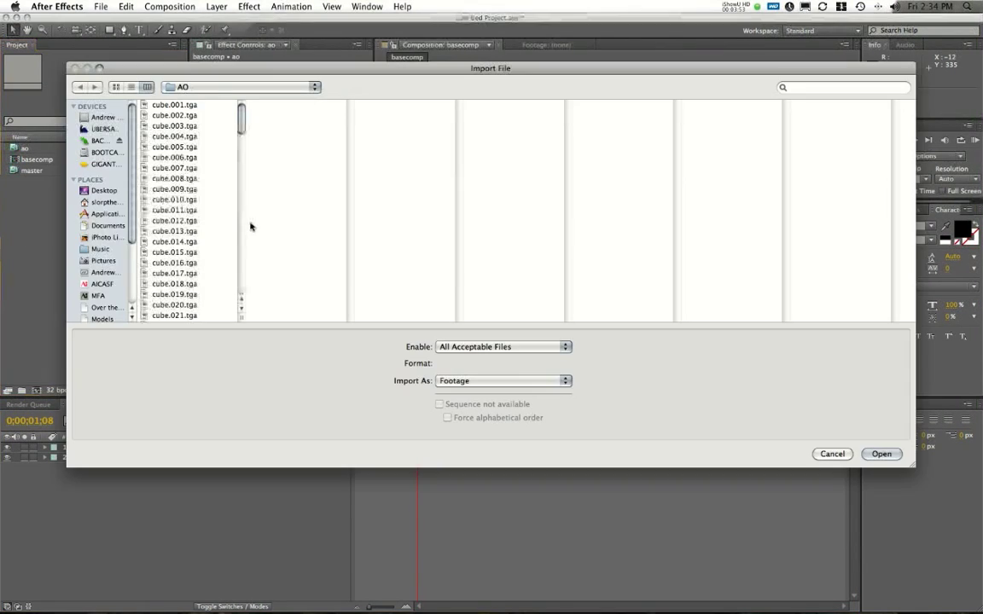
click(193, 86)
click(208, 100)
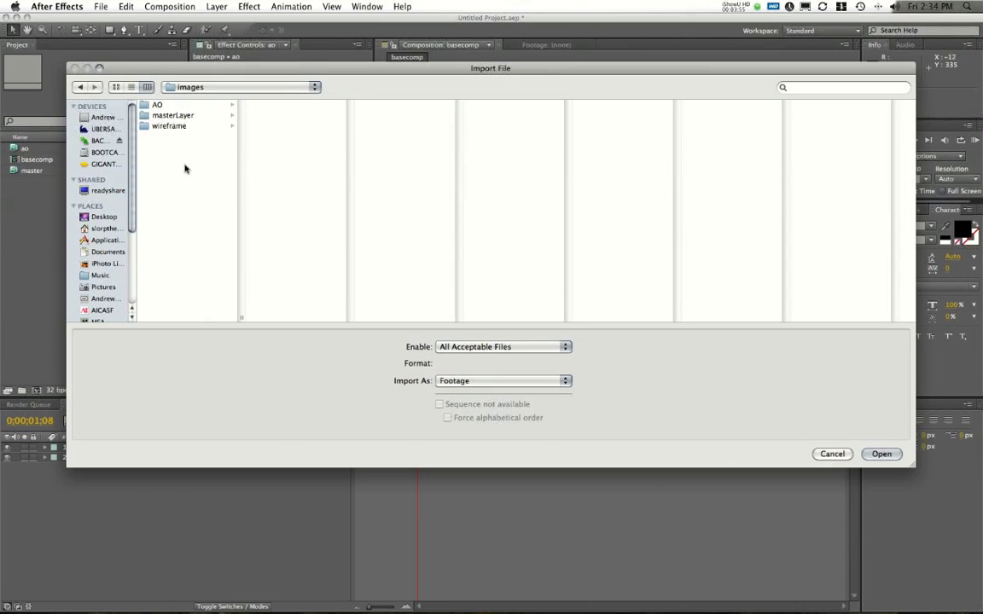
click(172, 126)
click(295, 105)
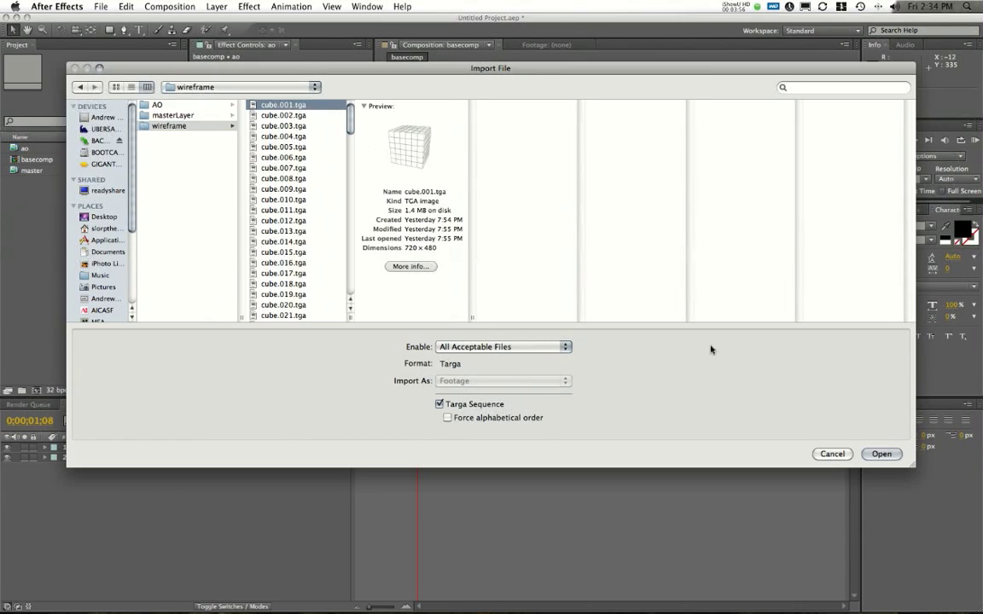
click(880, 454)
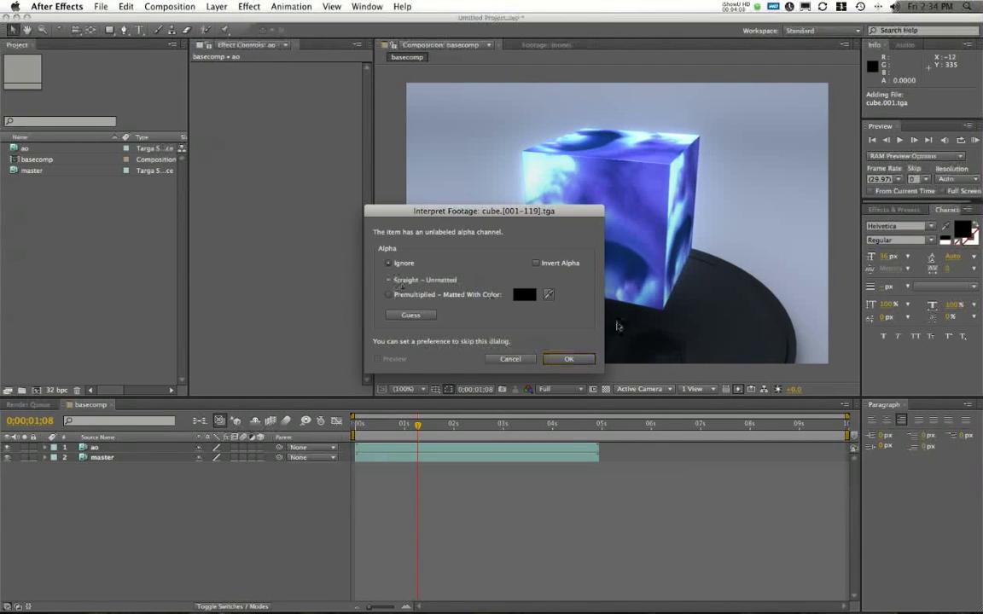
key(Return)
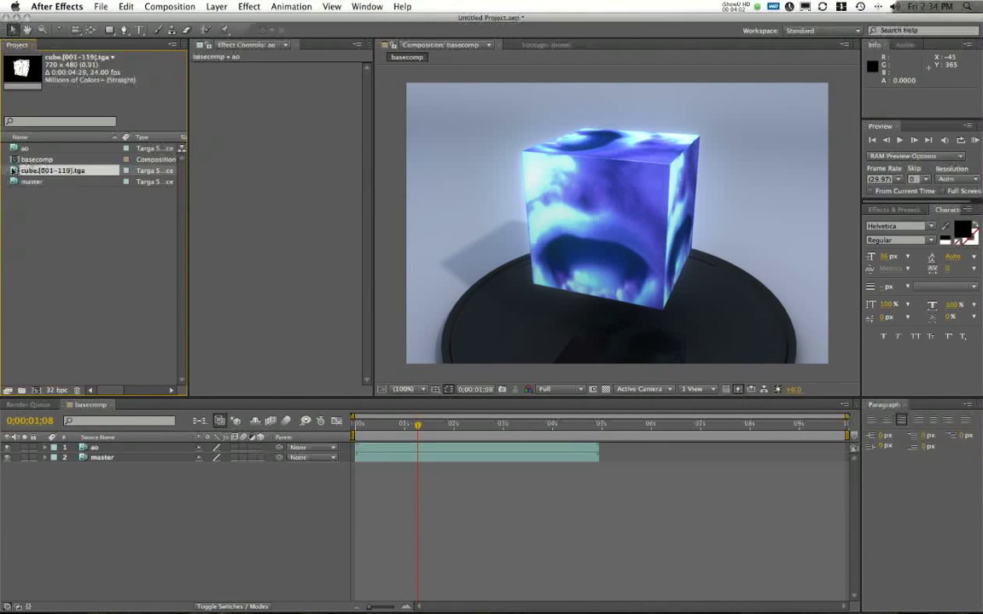
Rename the sequence to wireframe and add it as basecomp's top layer
right_click(56, 173)
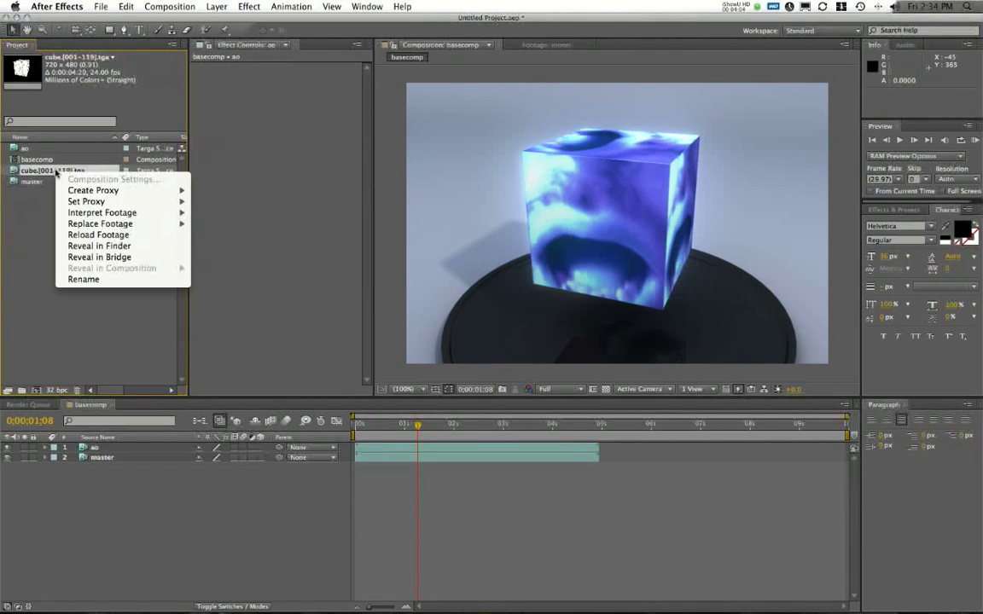
click(82, 279)
text(wir)
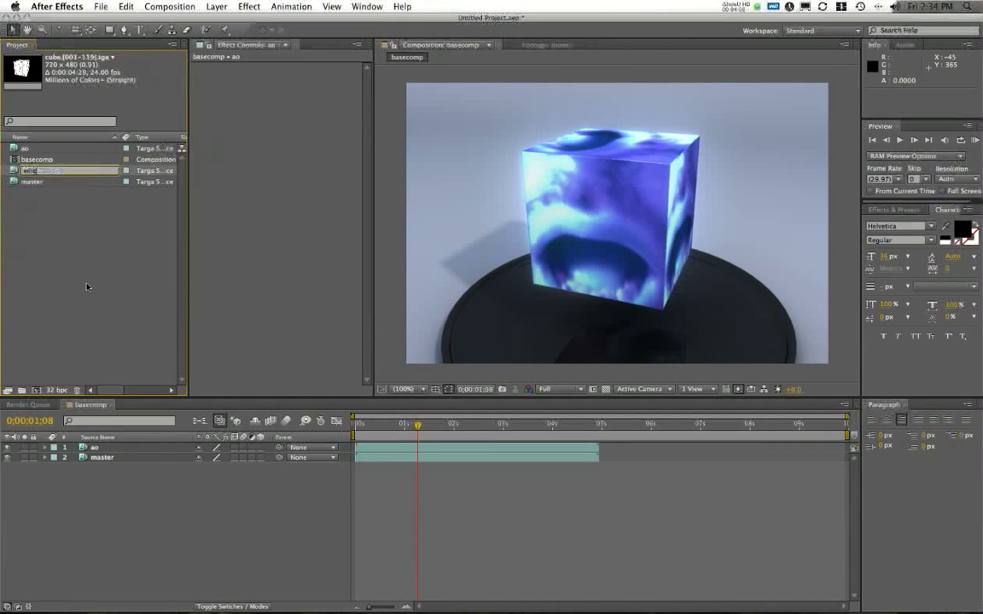
text(eframe)
key(Return)
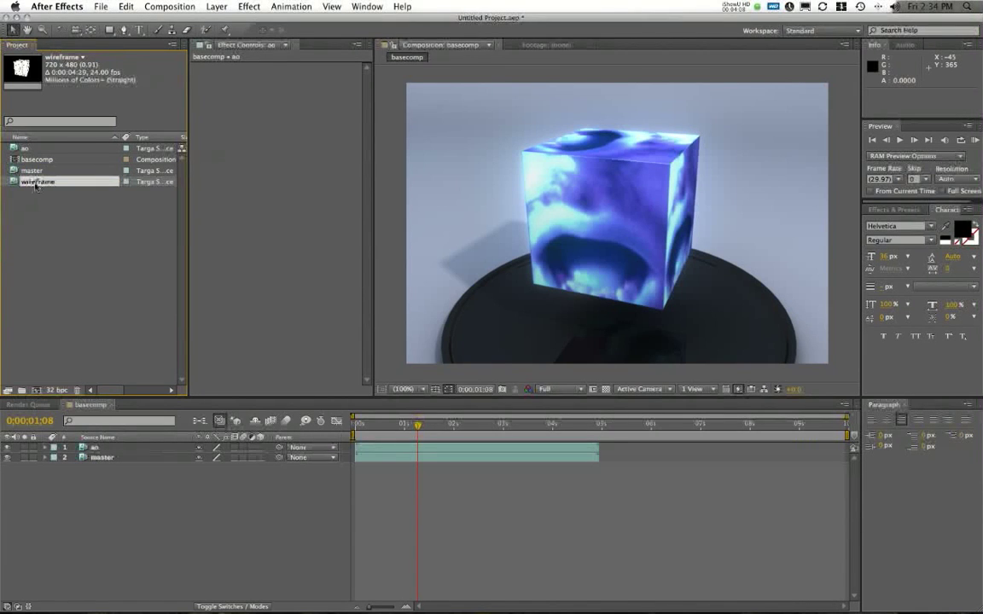
drag(36, 186, 119, 450)
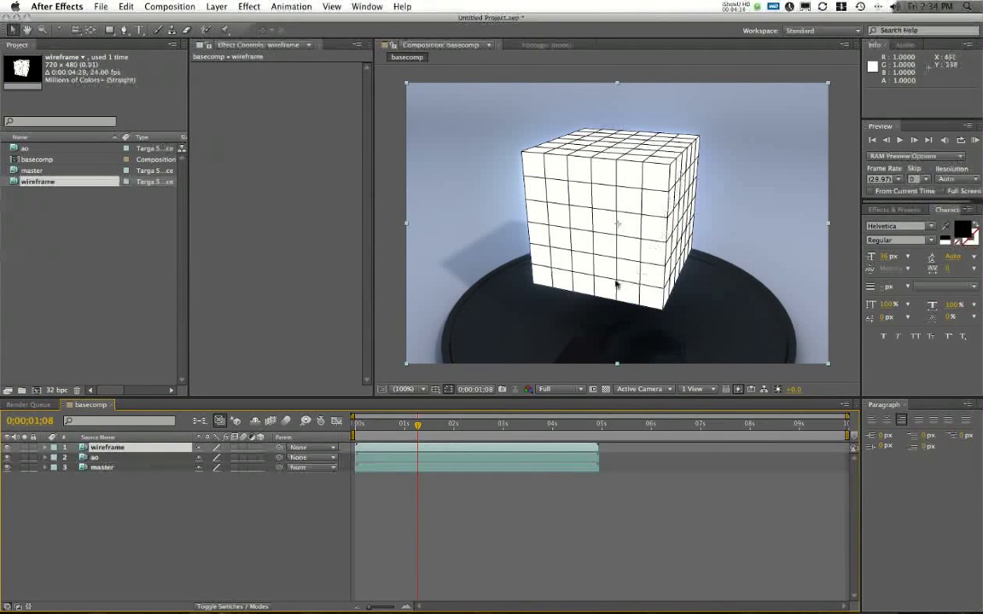
Set the wireframe layer to Multiply, preview, and toggle it to compare
right_click(583, 187)
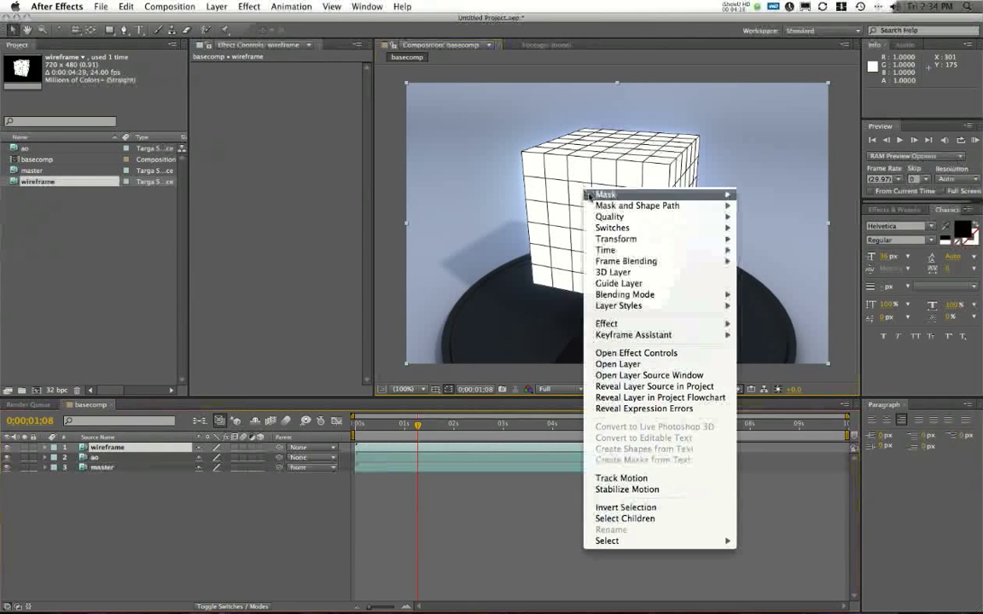
mouse_move(657, 294)
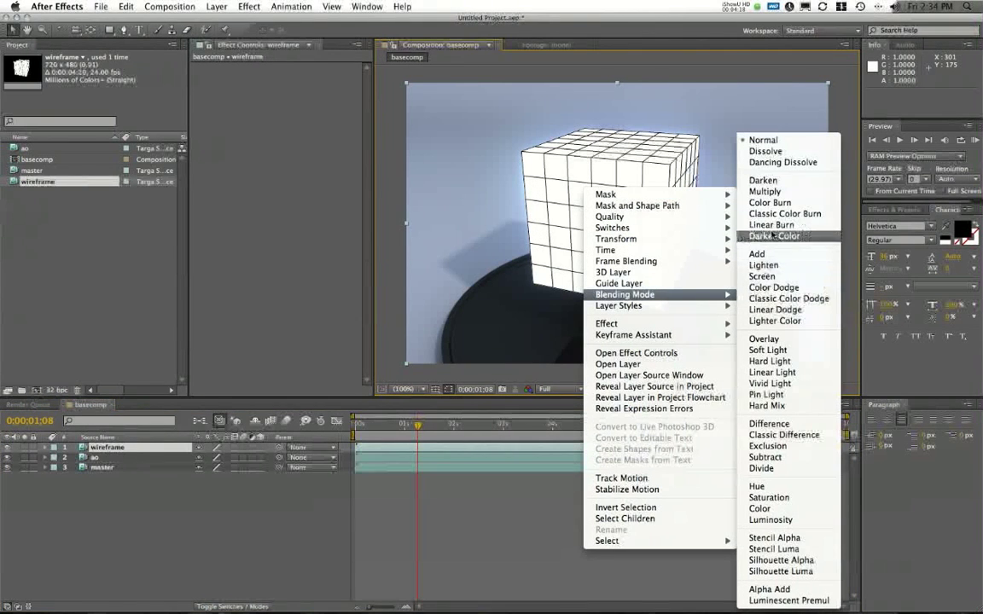
click(765, 191)
key(space)
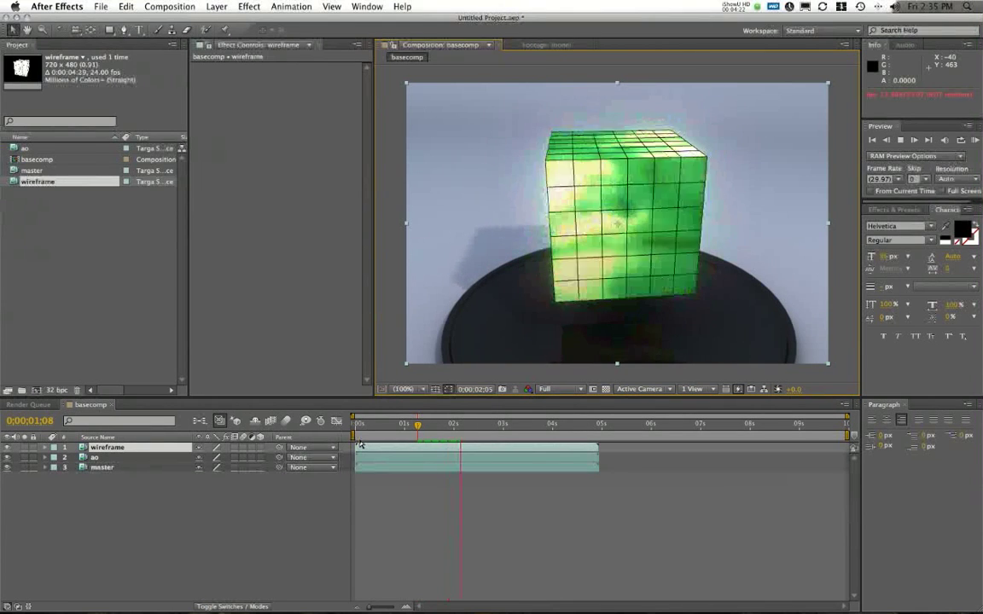
click(8, 448)
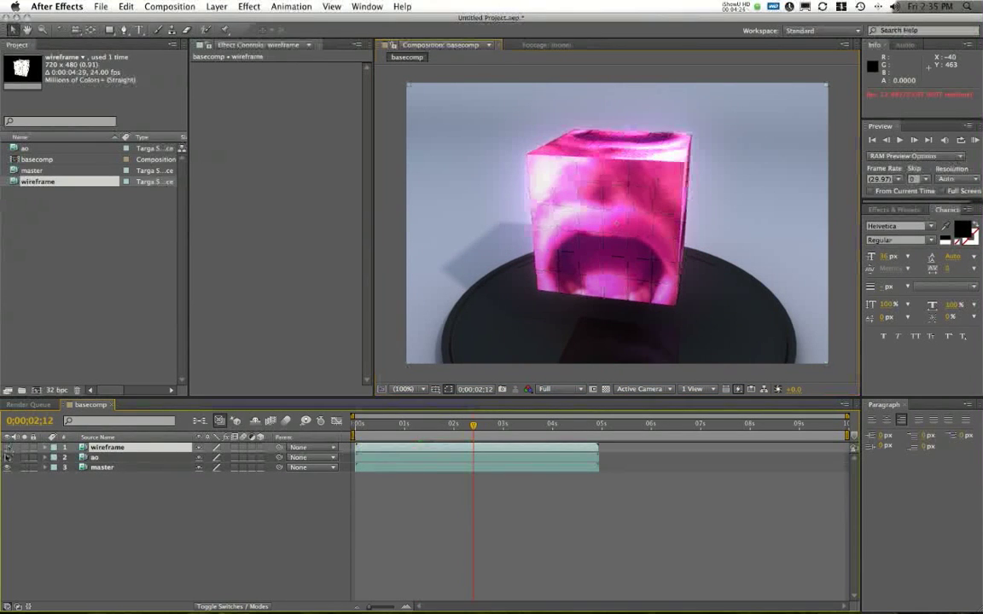
click(8, 448)
Preview from the start, select all three layers, and scrub through to the end
key(KP_0)
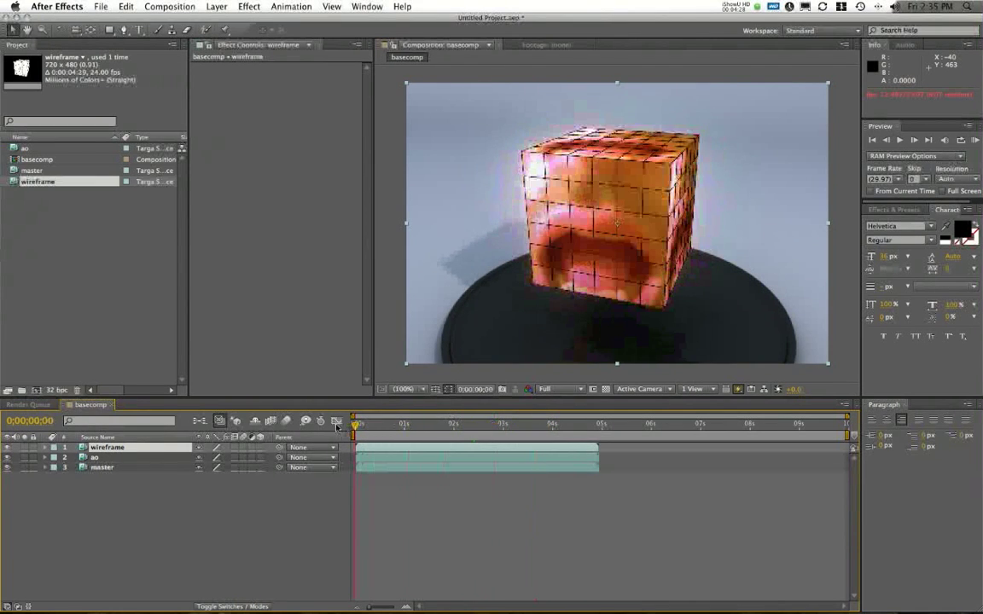
shift+click(101, 468)
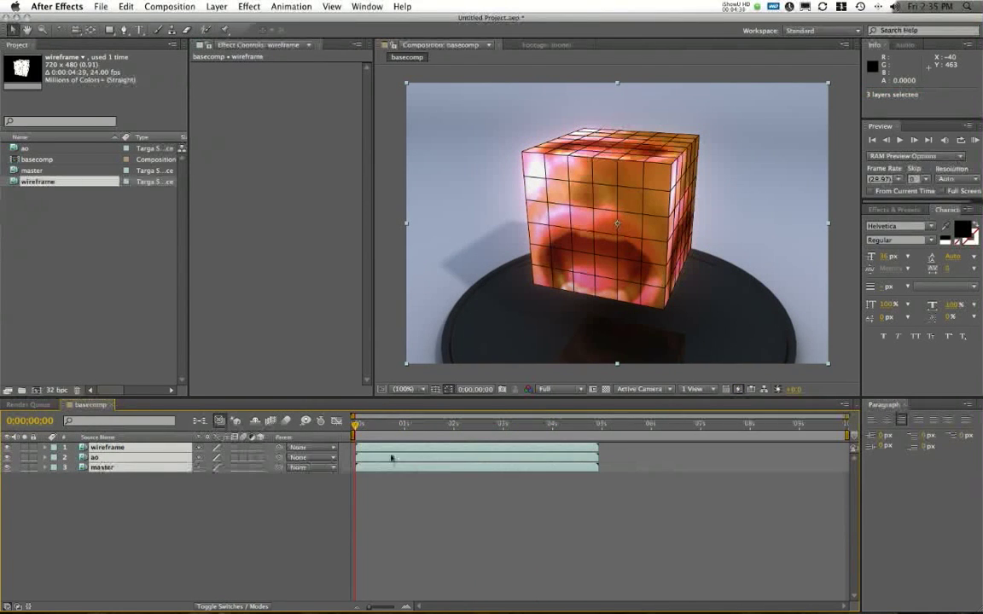
drag(358, 424, 668, 431)
drag(797, 424, 480, 425)
click(810, 424)
drag(810, 424, 483, 440)
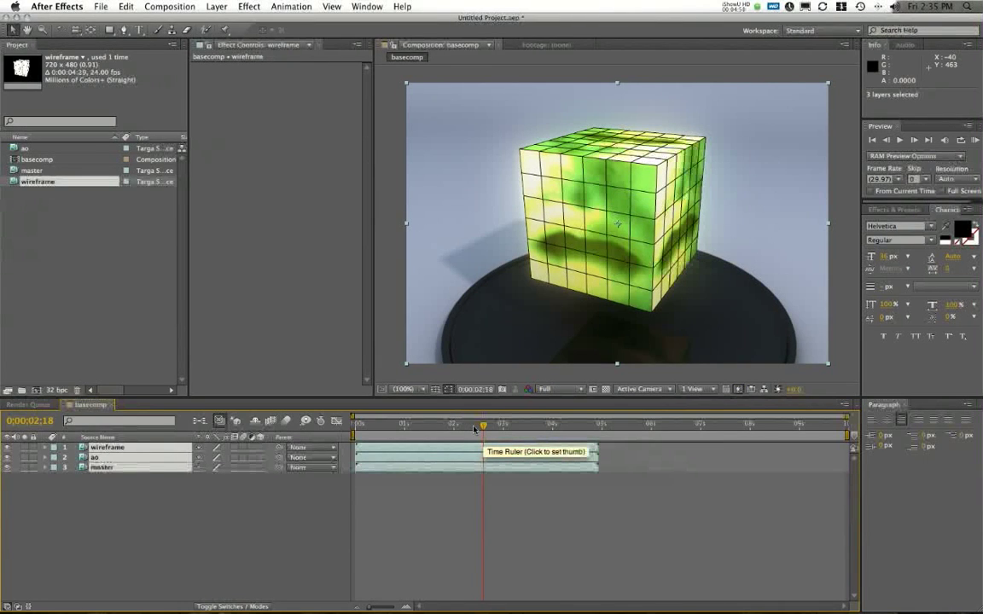
right_click(133, 449)
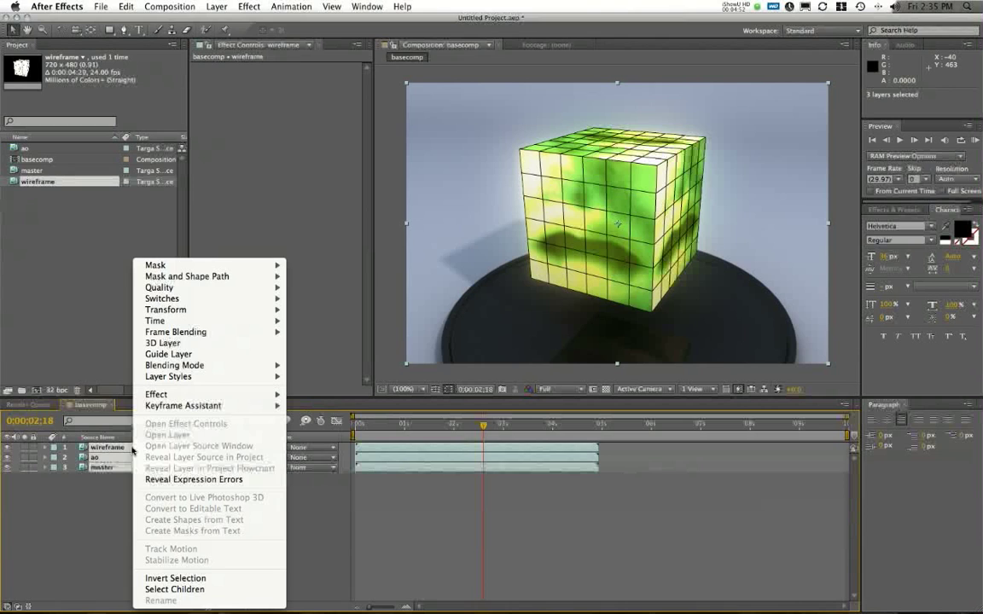
Paste copies of the three layers and move them to start around 5 seconds
key(Escape)
key(super+v)
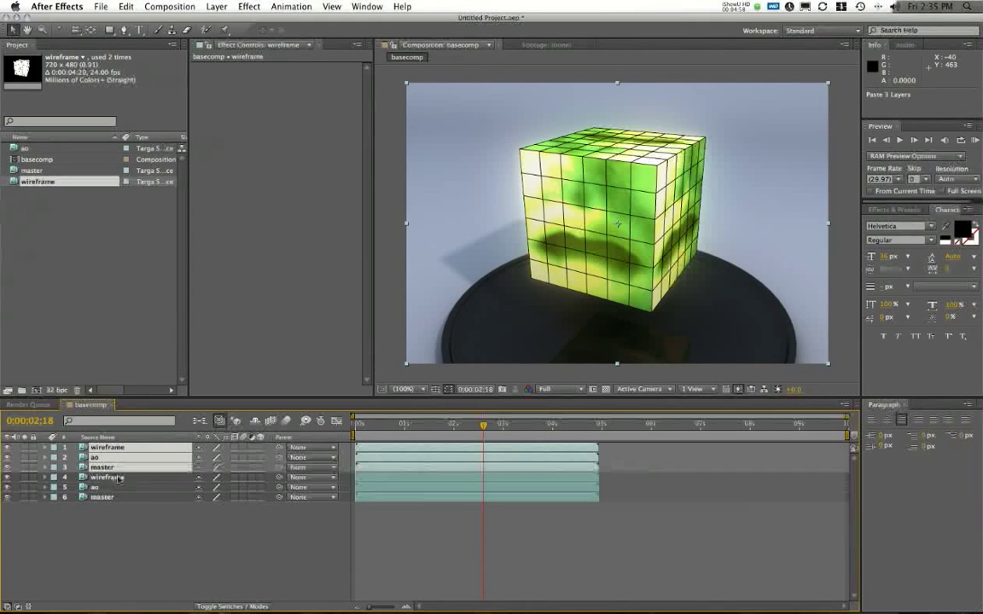
click(132, 477)
shift+click(125, 487)
shift+click(136, 497)
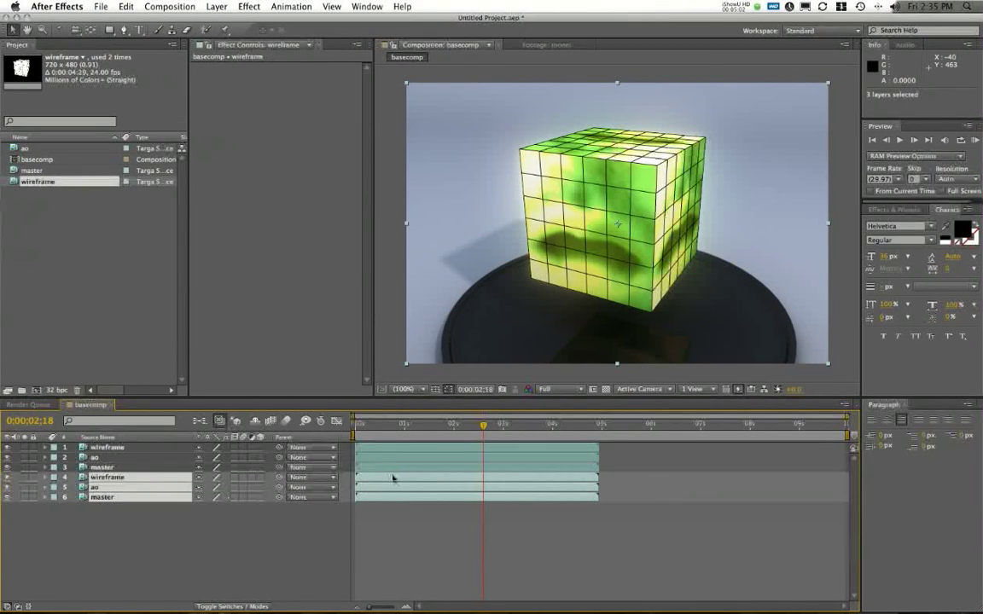
drag(392, 478, 641, 478)
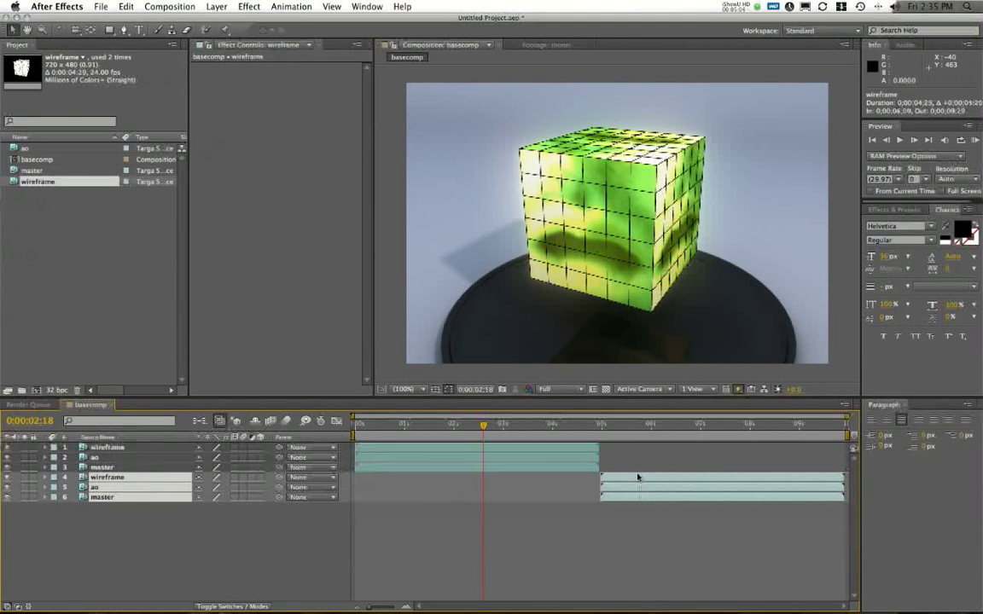
Shift the copied layers two frames later to meet the first rotation's end, checking the handoff
click(598, 424)
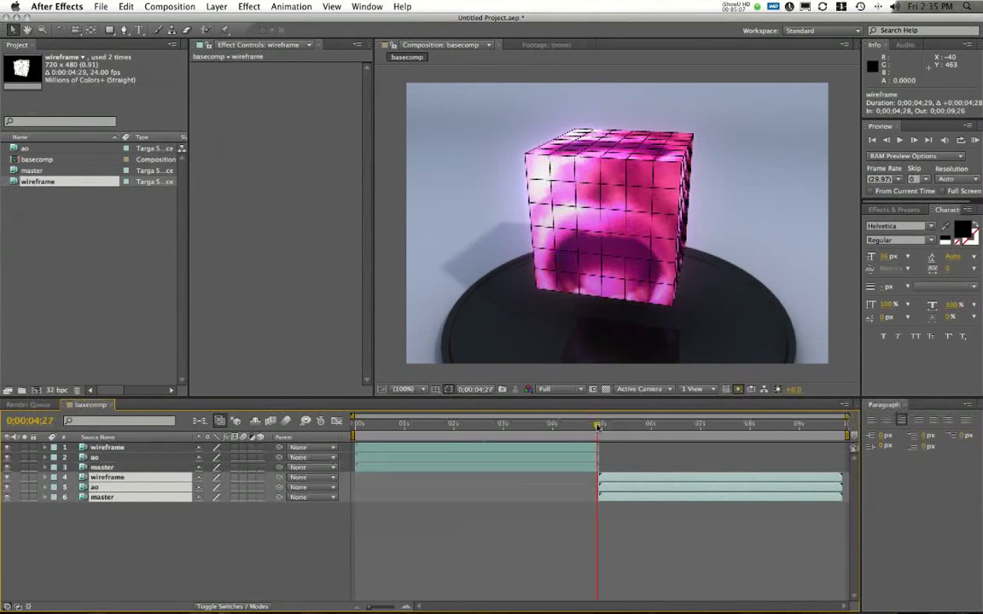
drag(598, 425, 600, 425)
drag(386, 607, 399, 607)
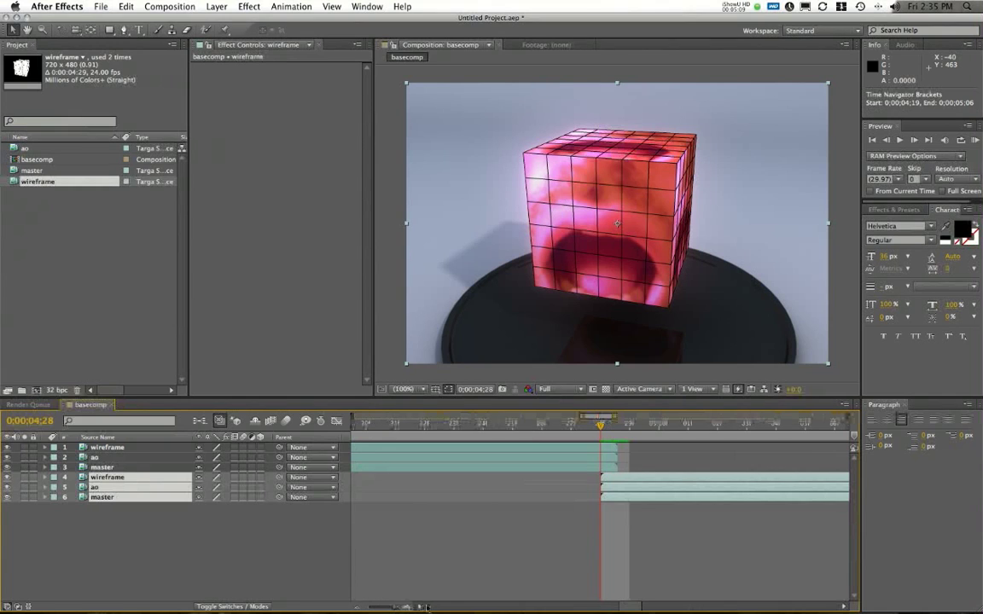
drag(621, 482, 637, 479)
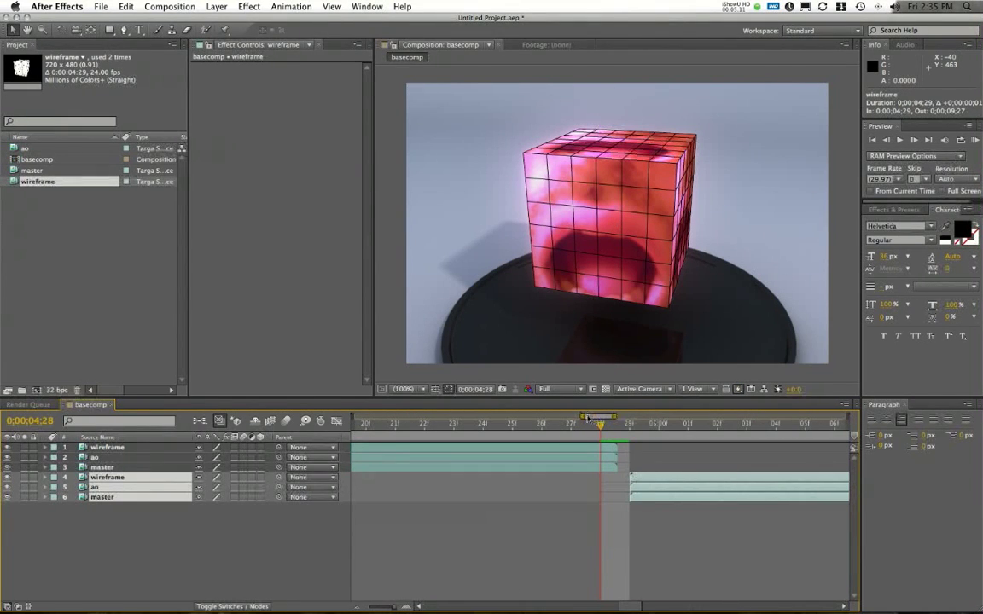
mouse_move(587, 417)
mouse_down()
mouse_move(687, 424)
mouse_move(469, 437)
mouse_move(651, 424)
mouse_move(561, 432)
mouse_move(571, 424)
mouse_up()
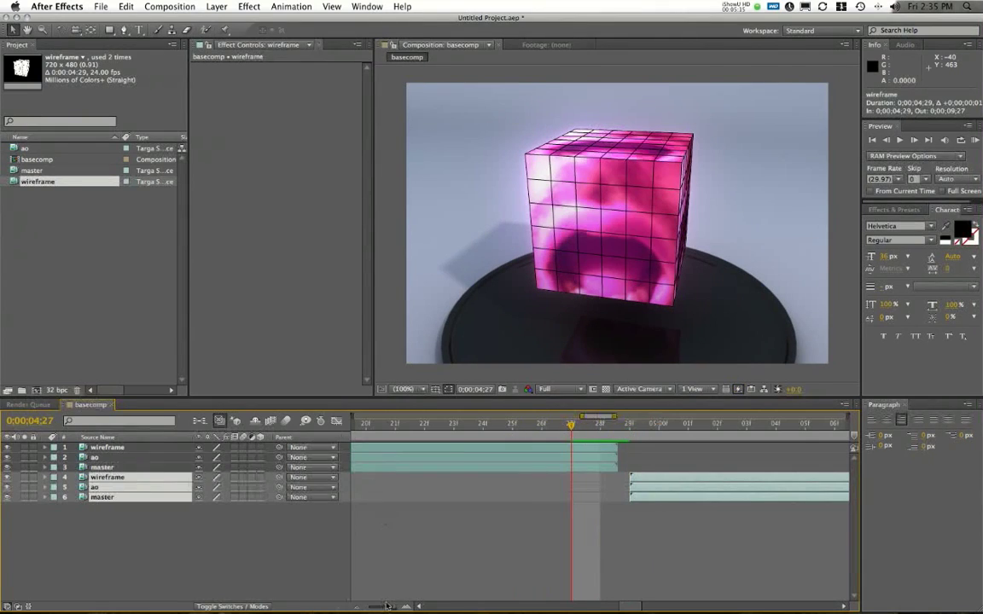
drag(387, 607, 355, 606)
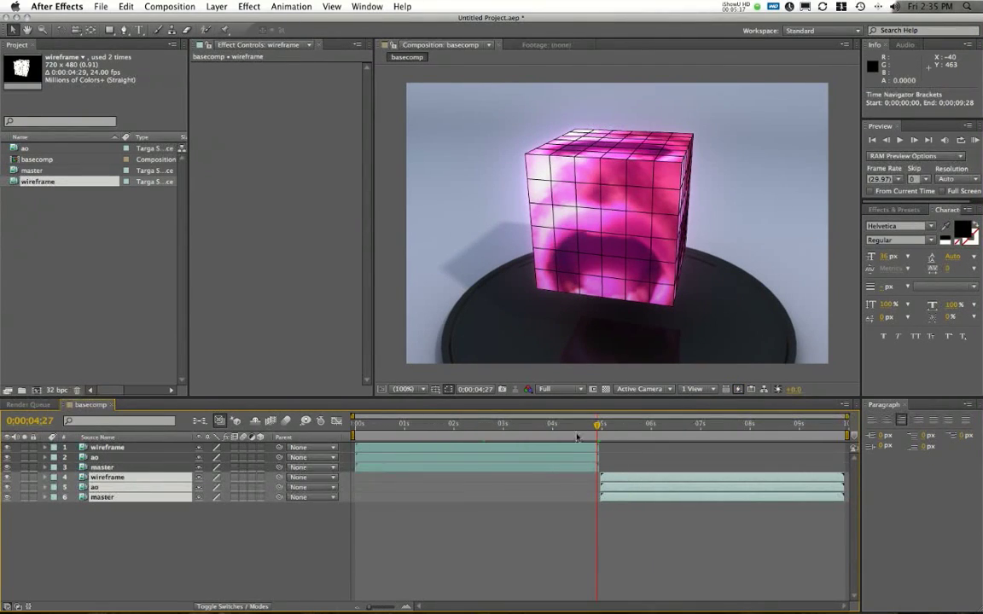
drag(576, 436, 553, 424)
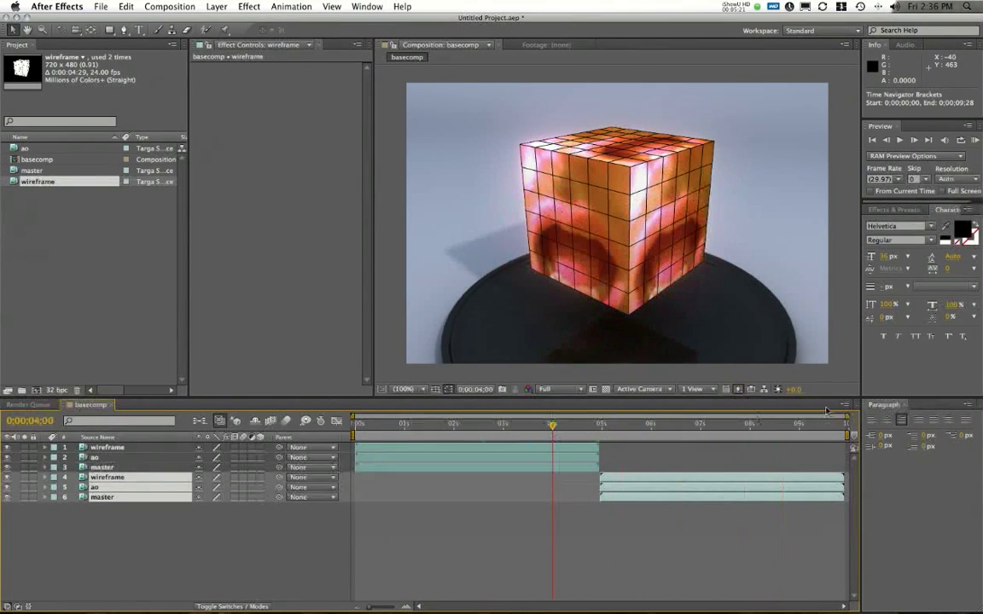
click(170, 6)
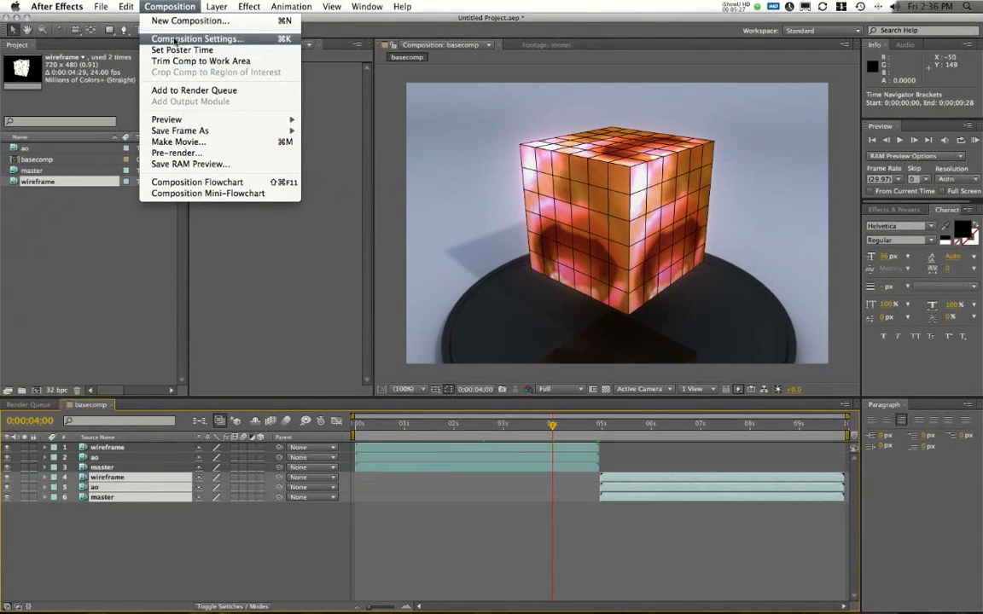
click(174, 40)
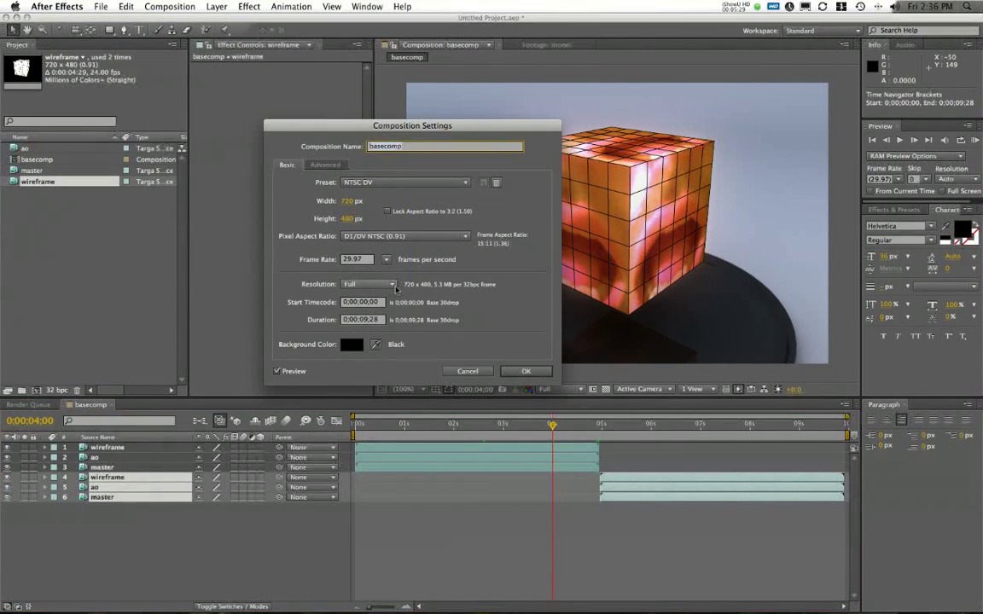
click(355, 319)
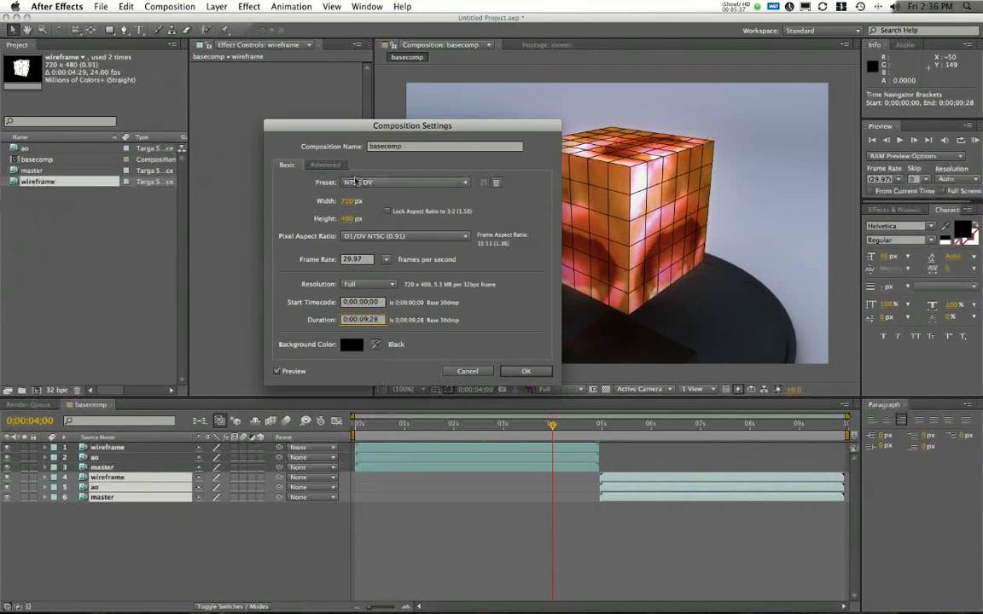
click(527, 372)
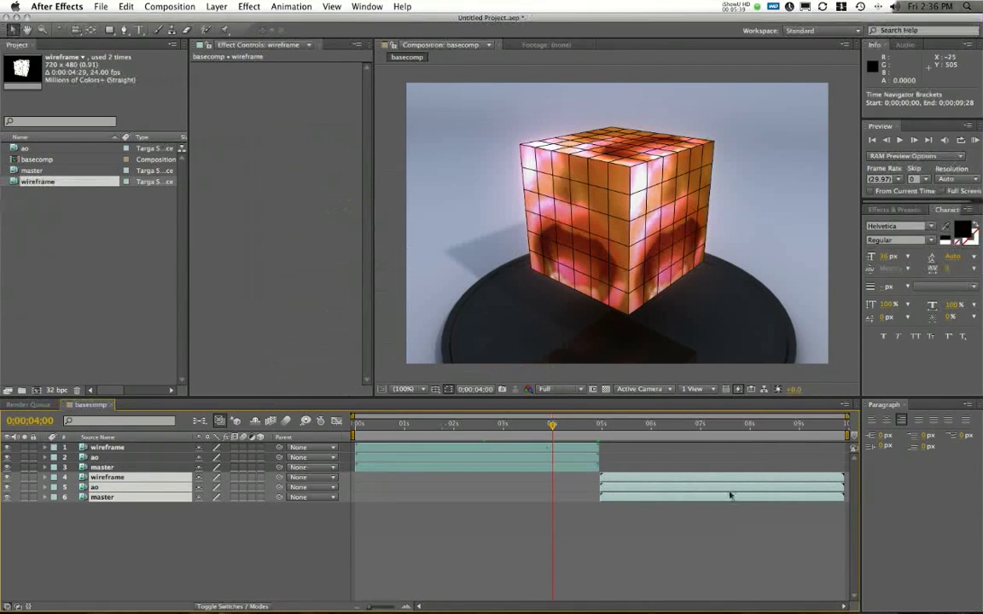
key(KP_0)
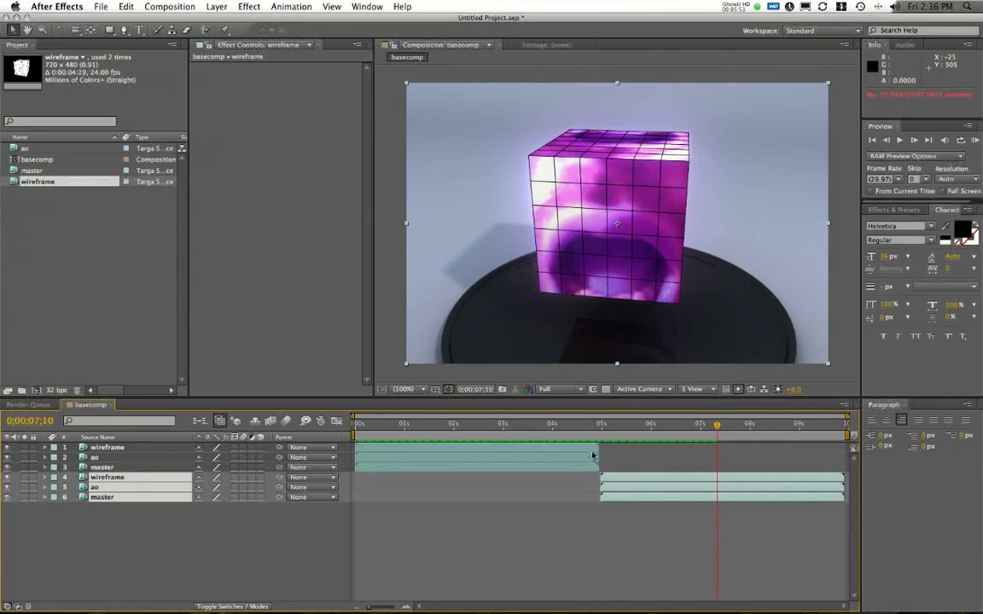
drag(588, 425, 646, 424)
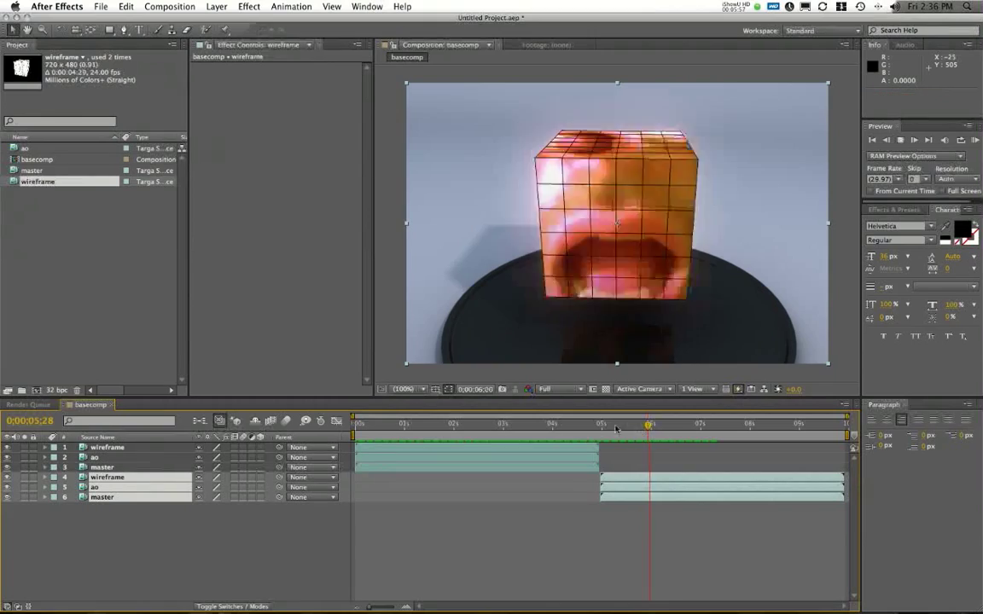
key(KP_0)
key(space)
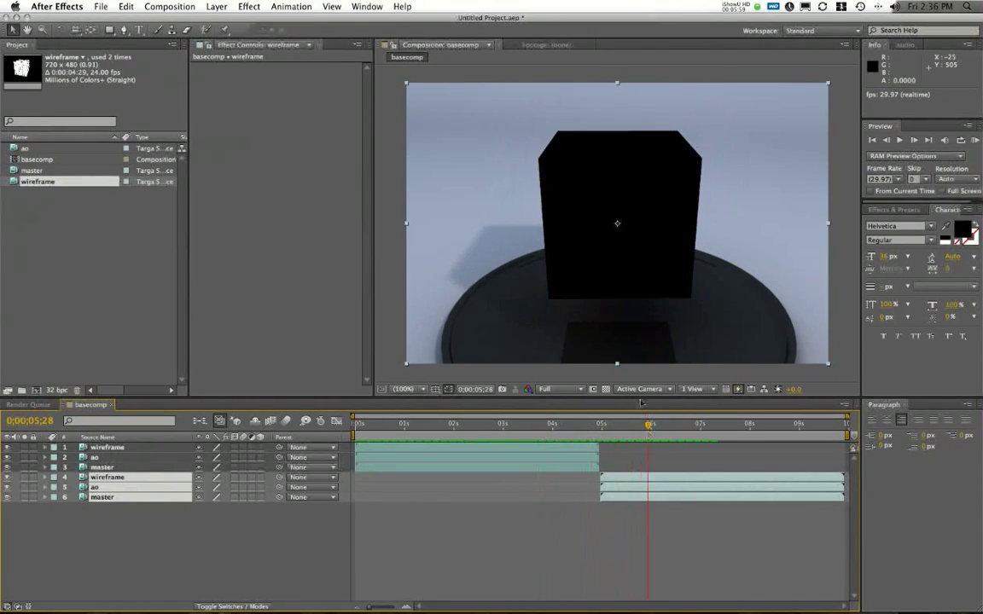
drag(536, 425, 510, 424)
click(189, 529)
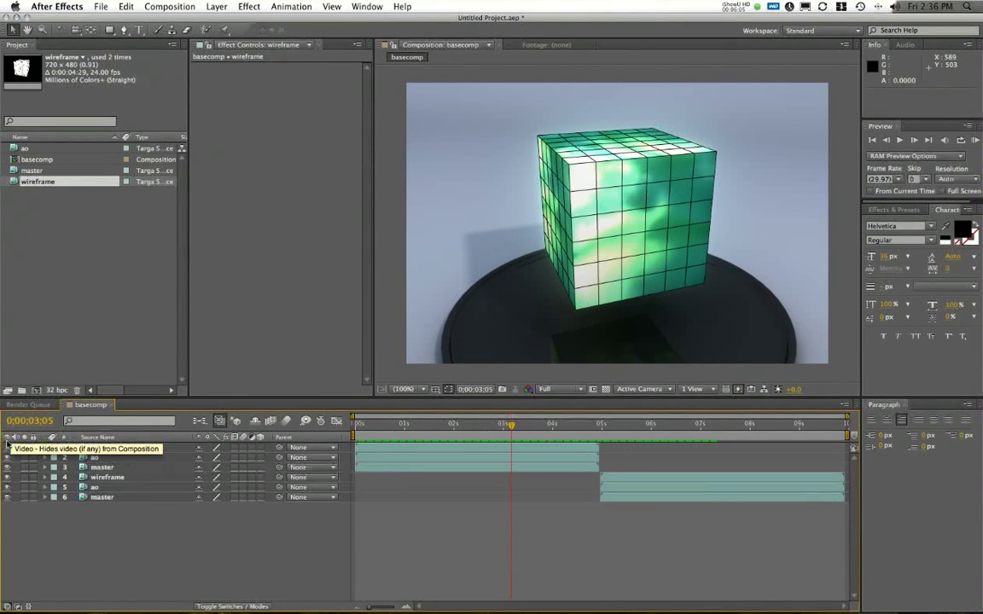
Delete the first-rotation wireframe layer, then preview and check the cube at 0;00;05;02
click(152, 450)
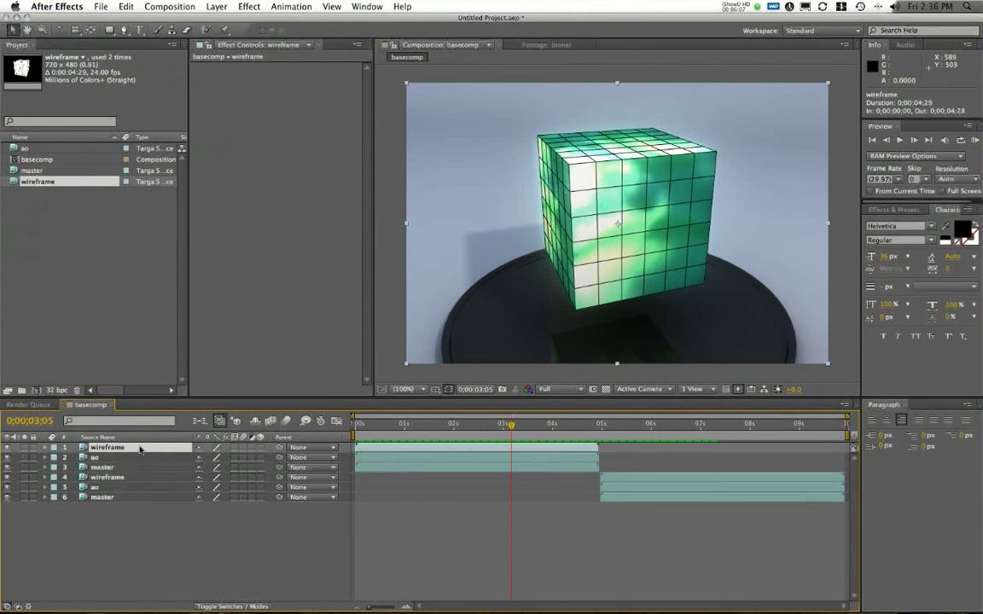
key(Delete)
drag(505, 429, 572, 426)
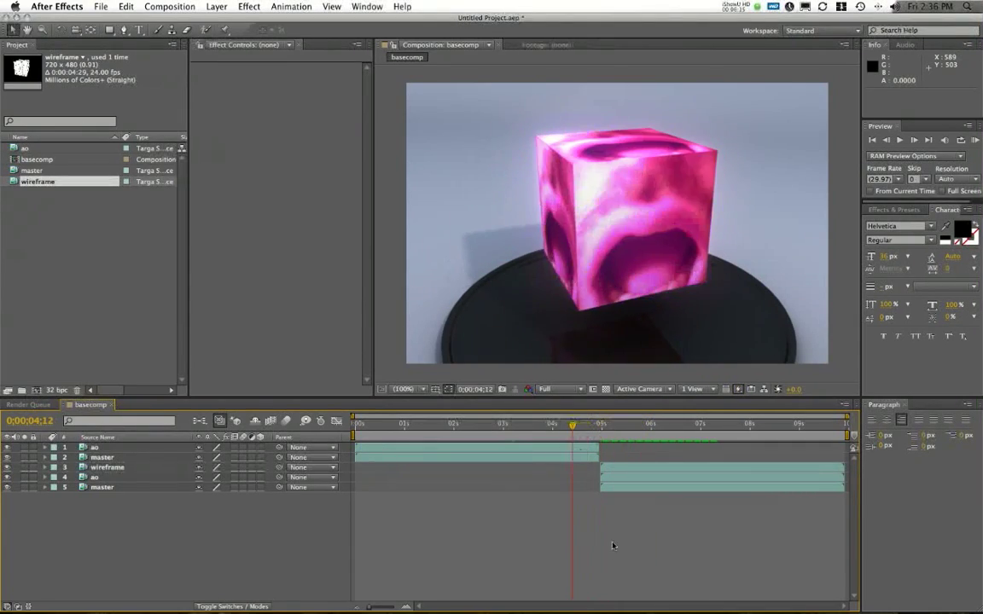
key(space)
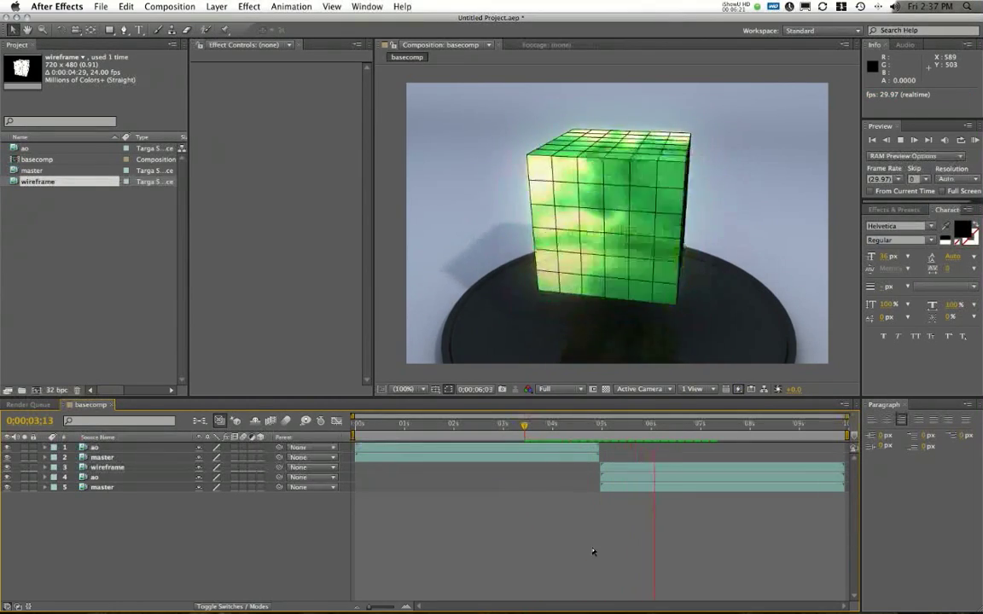
click(614, 427)
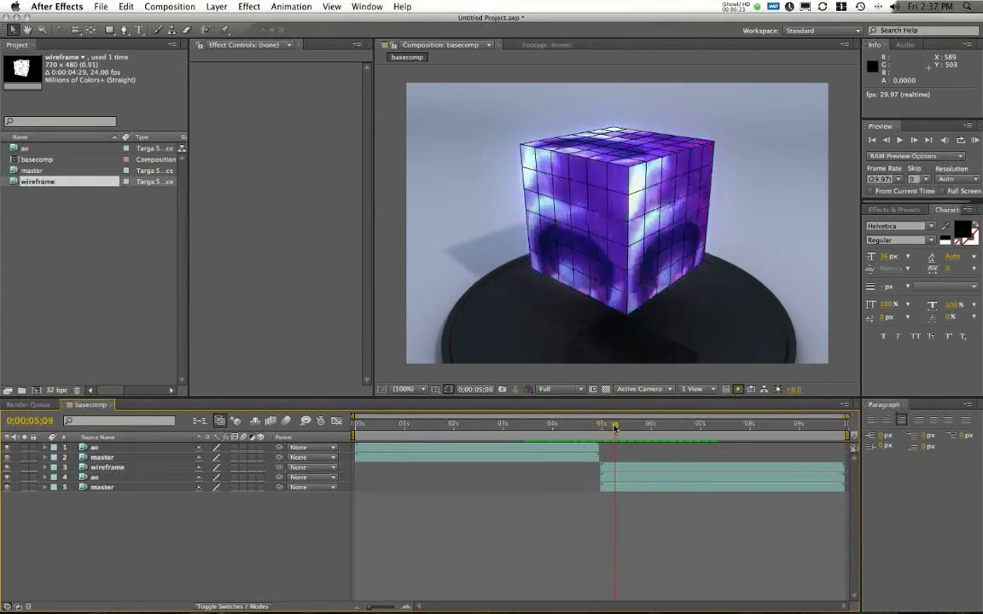
drag(614, 427, 604, 429)
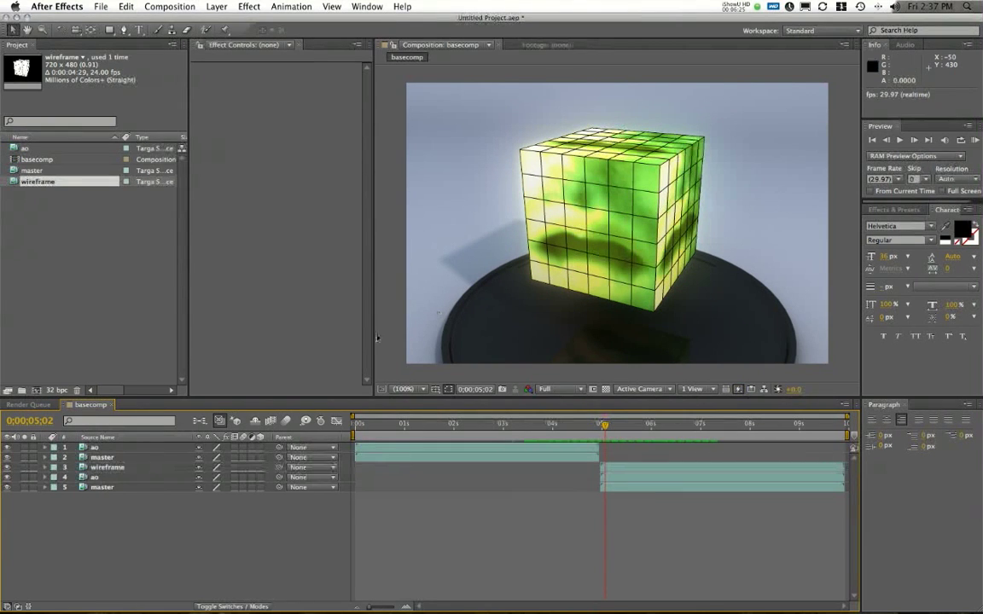
click(404, 389)
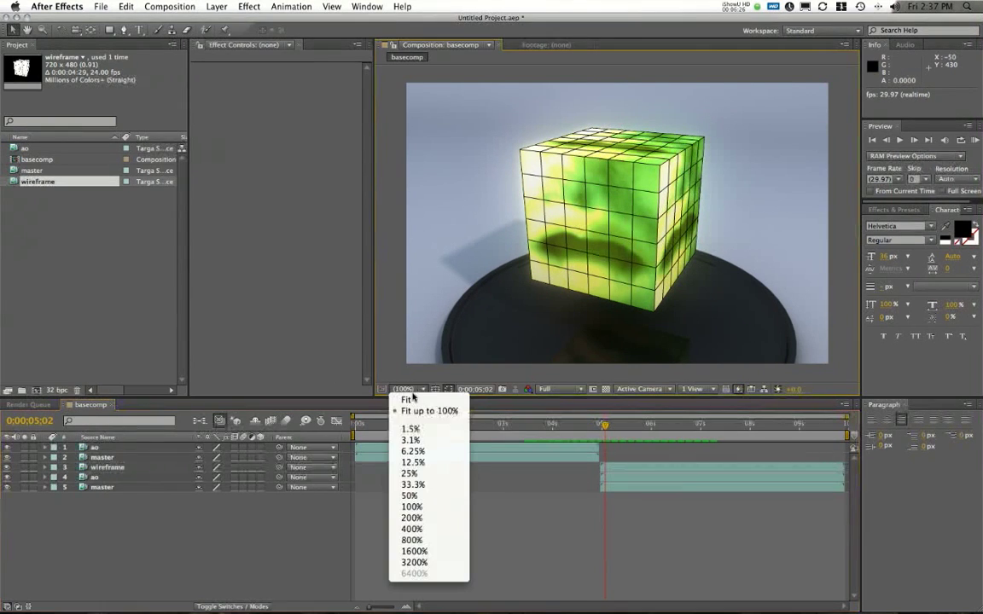
click(413, 485)
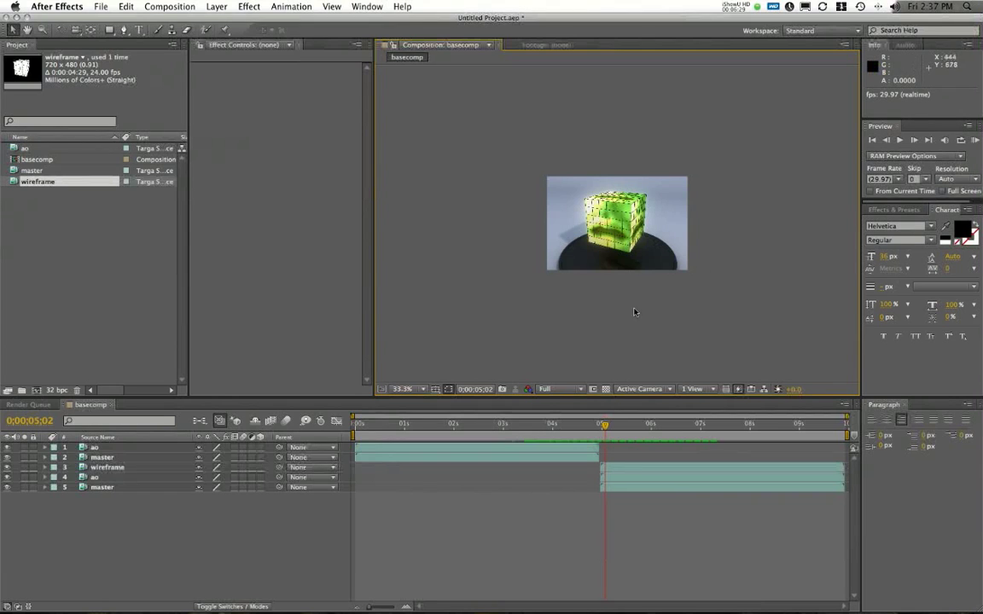
drag(718, 167, 721, 176)
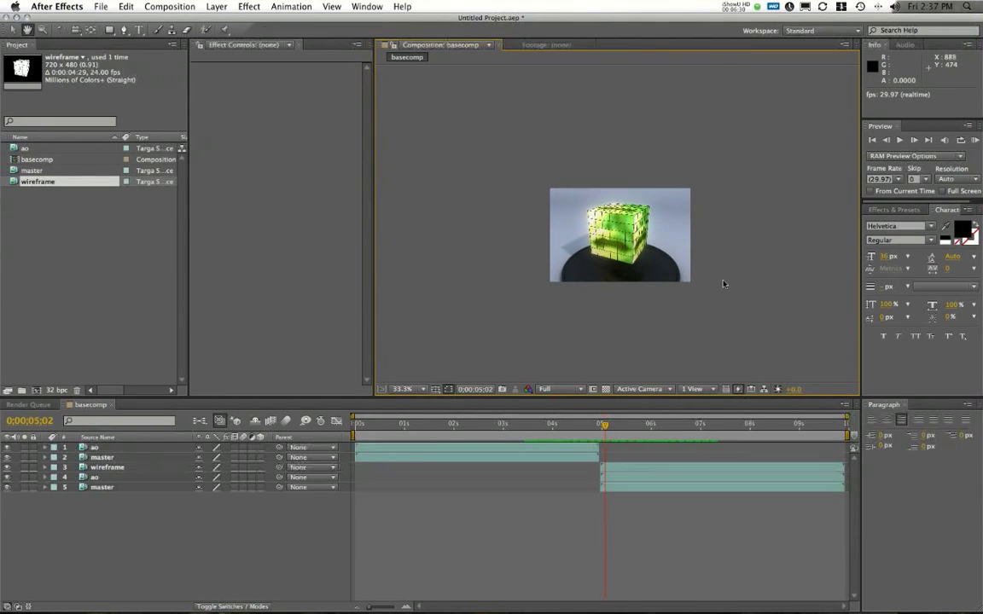
click(100, 470)
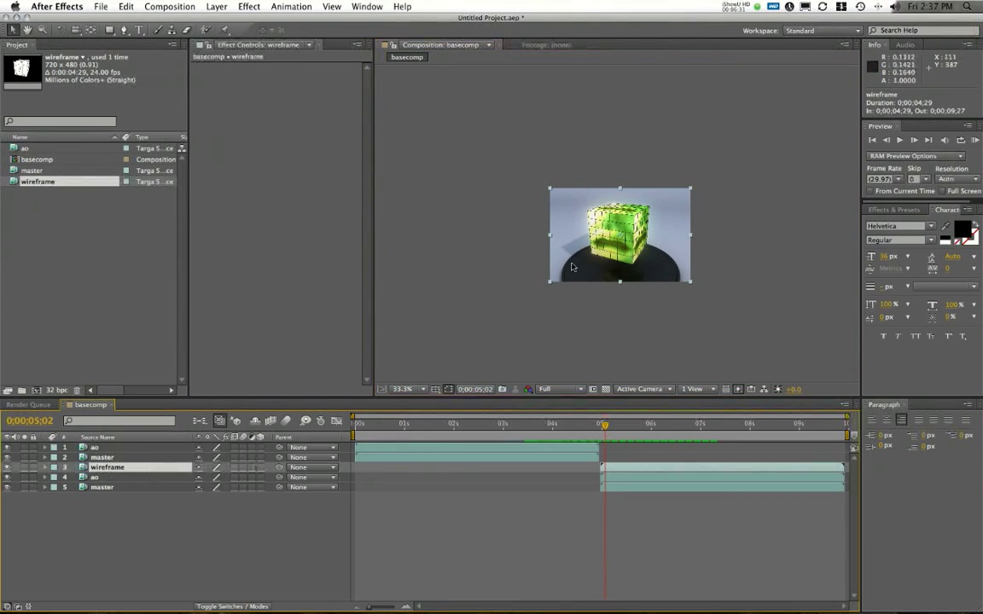
click(124, 31)
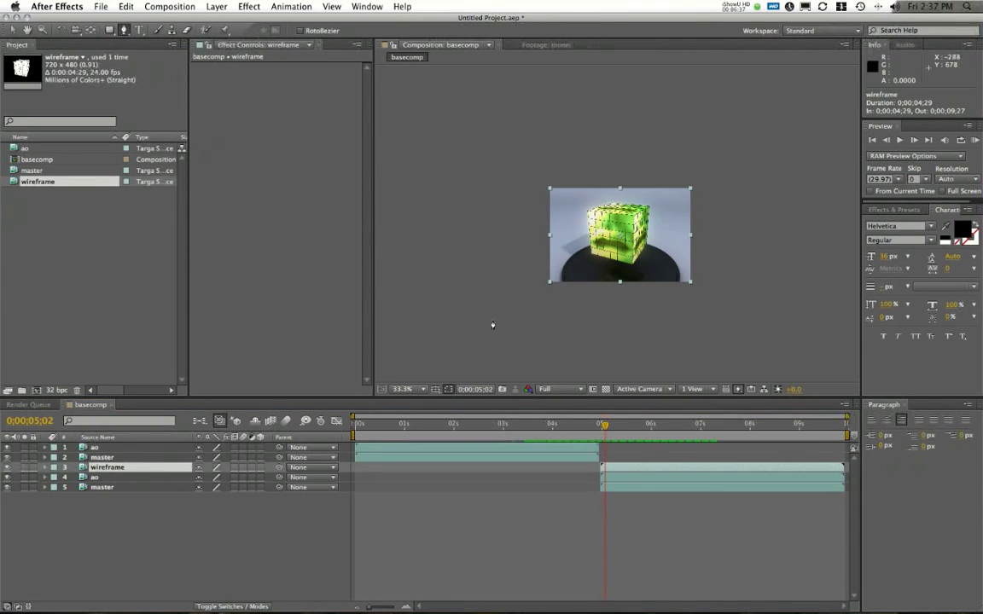
click(782, 147)
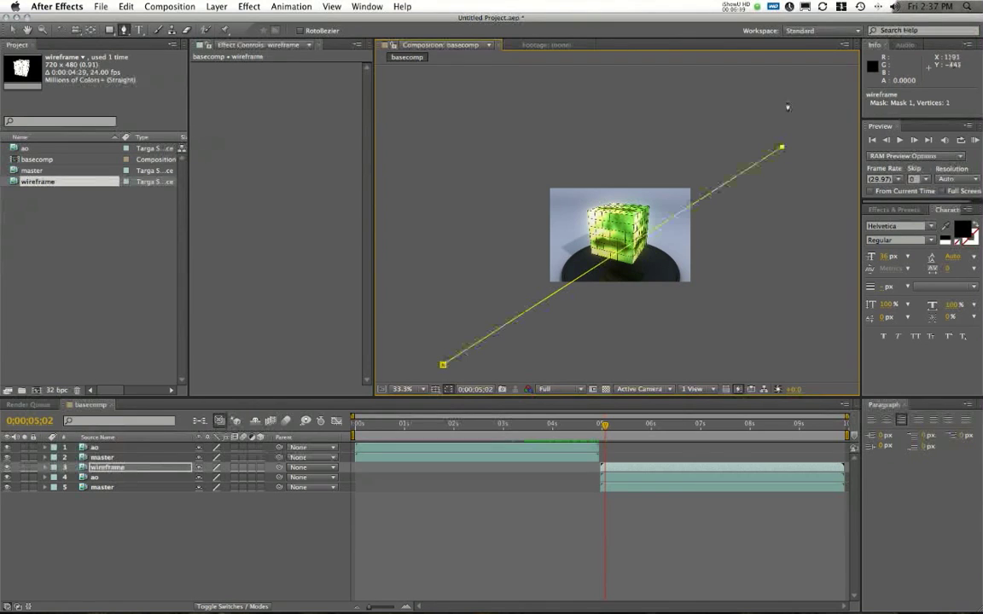
scroll(783, 151, up, 4)
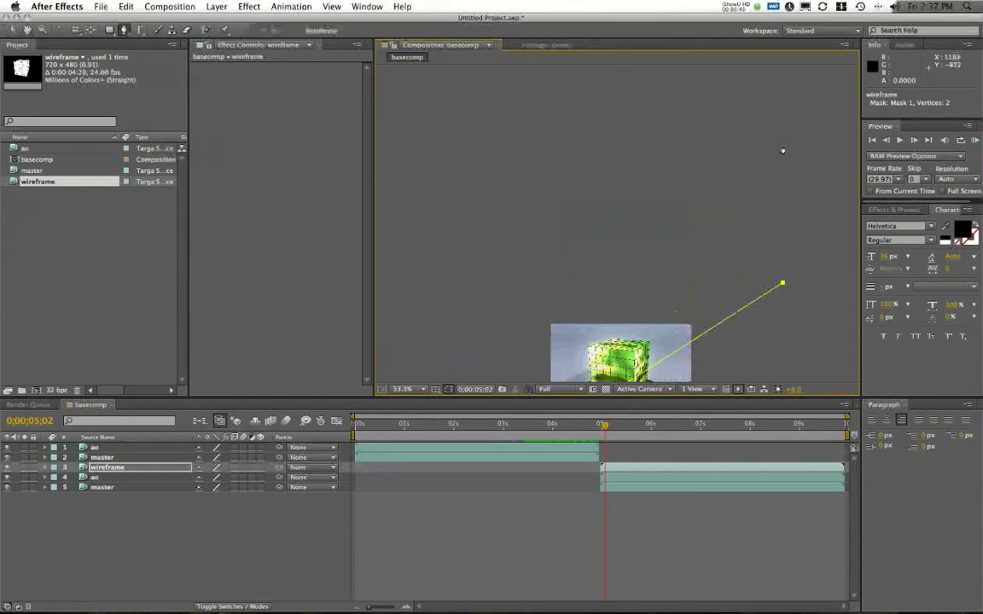
click(784, 92)
click(410, 103)
scroll(500, 151, down, 5)
scroll(500, 150, left, 2)
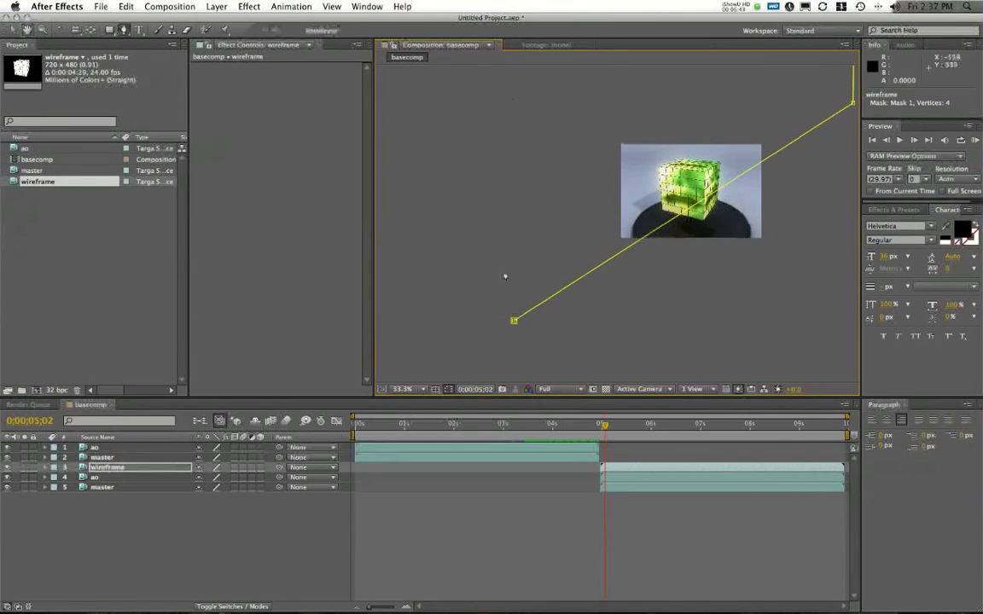
click(514, 323)
drag(569, 127, 756, 211)
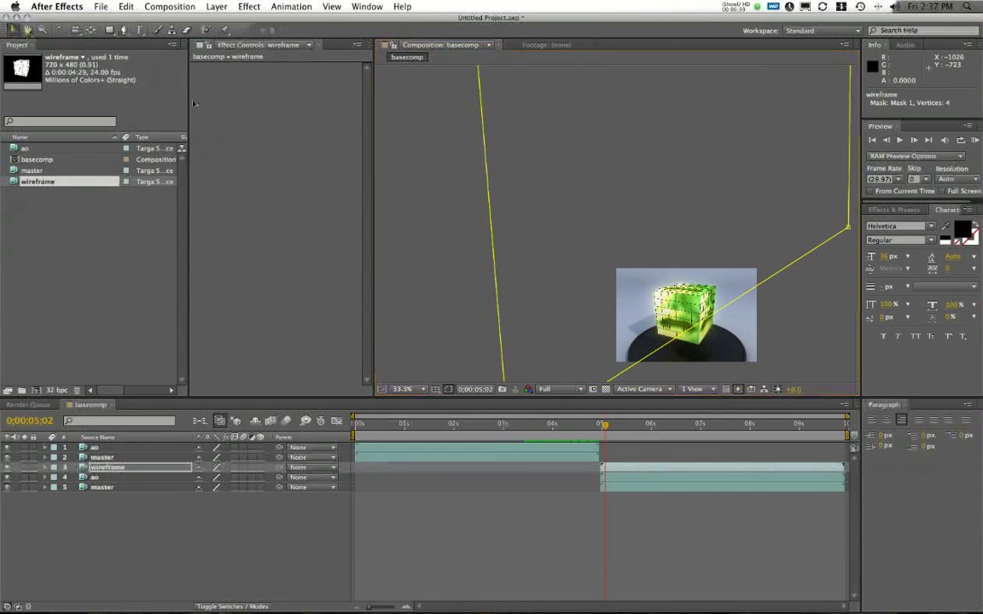
drag(716, 320, 650, 277)
key(comma)
key(comma)
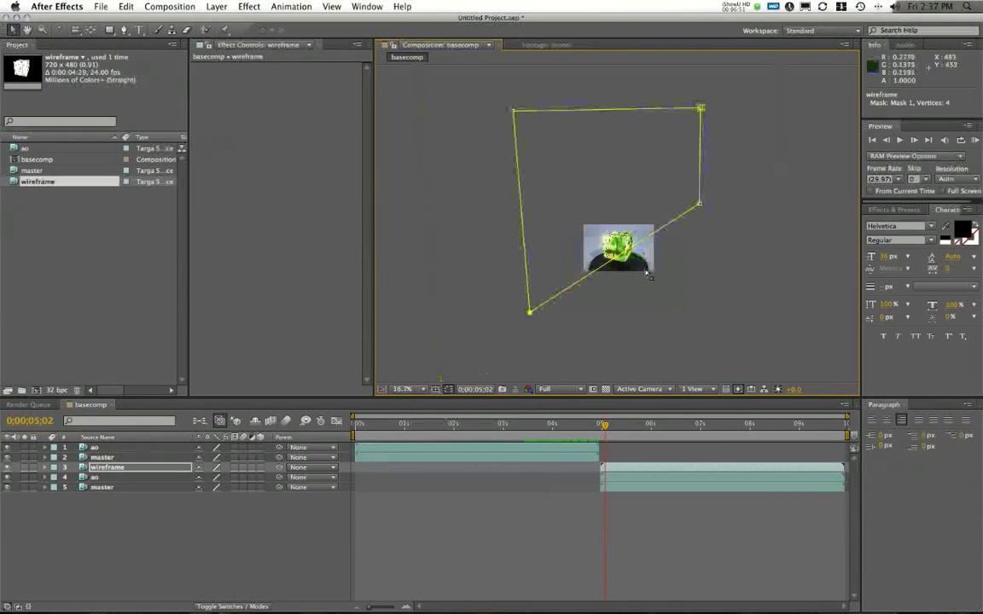
drag(557, 153, 559, 182)
mouse_move(572, 257)
mouse_down()
mouse_move(693, 309)
mouse_move(579, 273)
mouse_up()
key(period)
key(period)
key(period)
key(period)
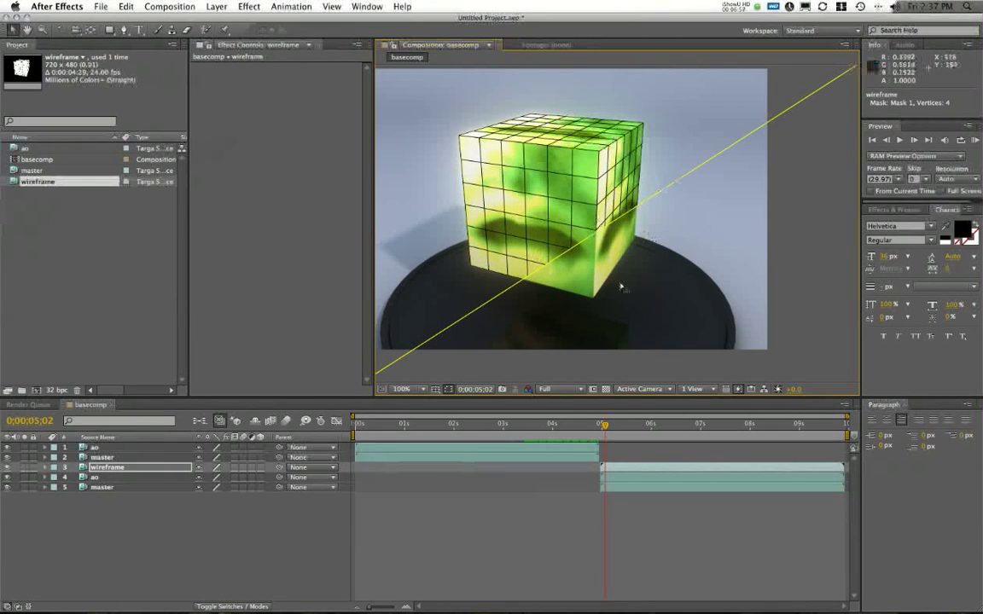
drag(621, 285, 631, 279)
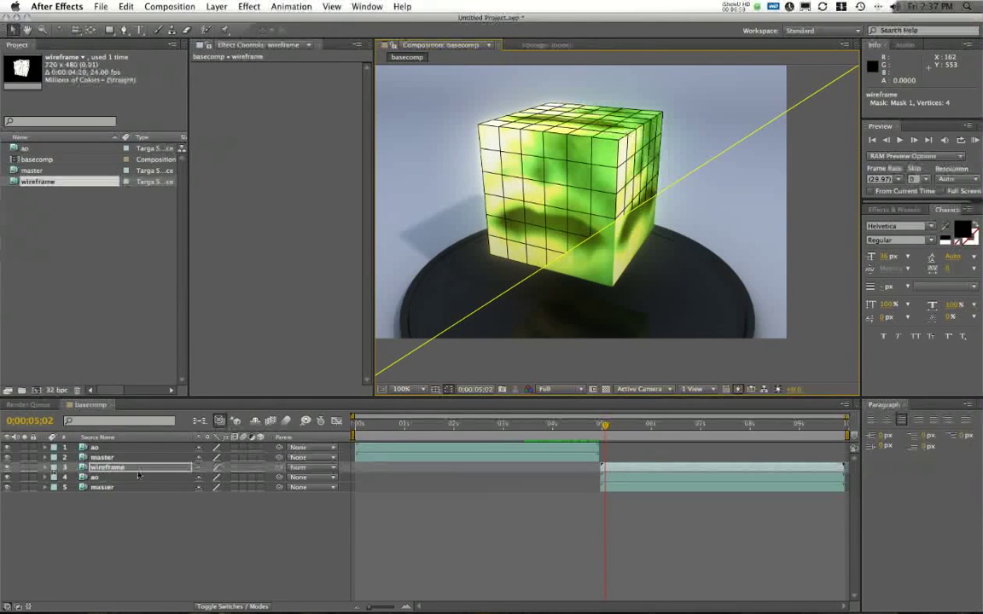
click(128, 468)
click(46, 468)
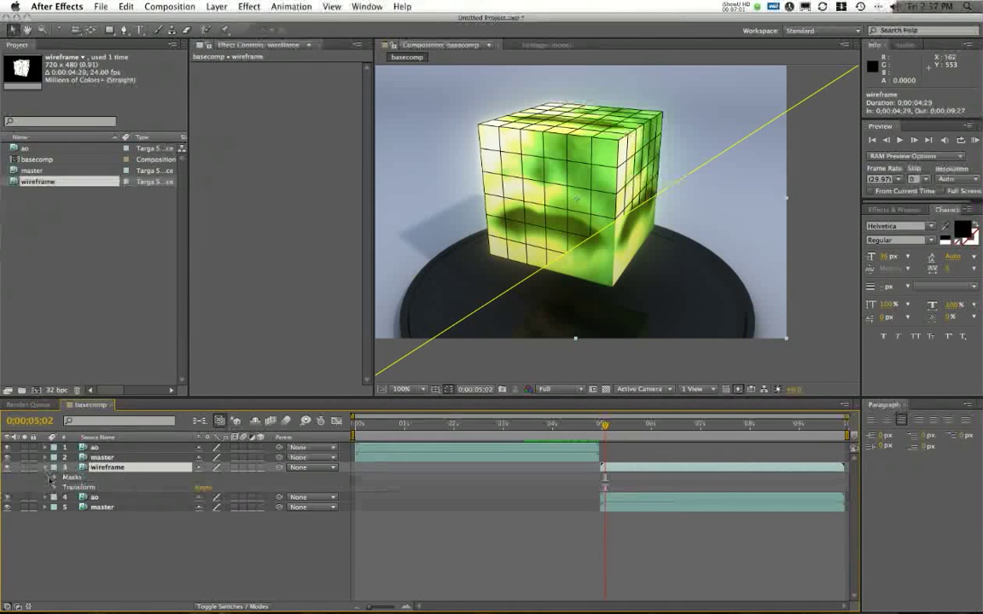
click(55, 477)
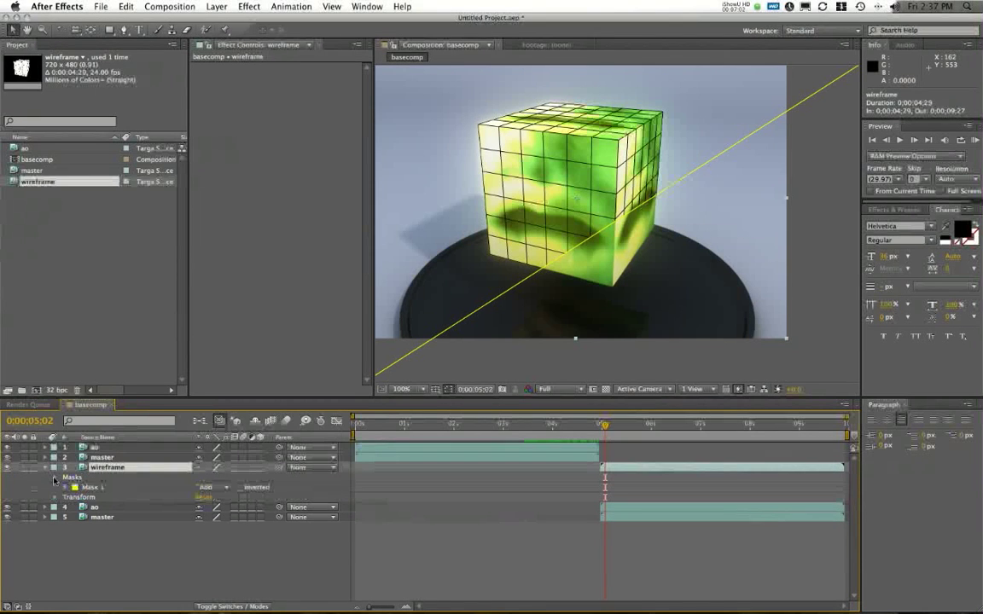
click(239, 488)
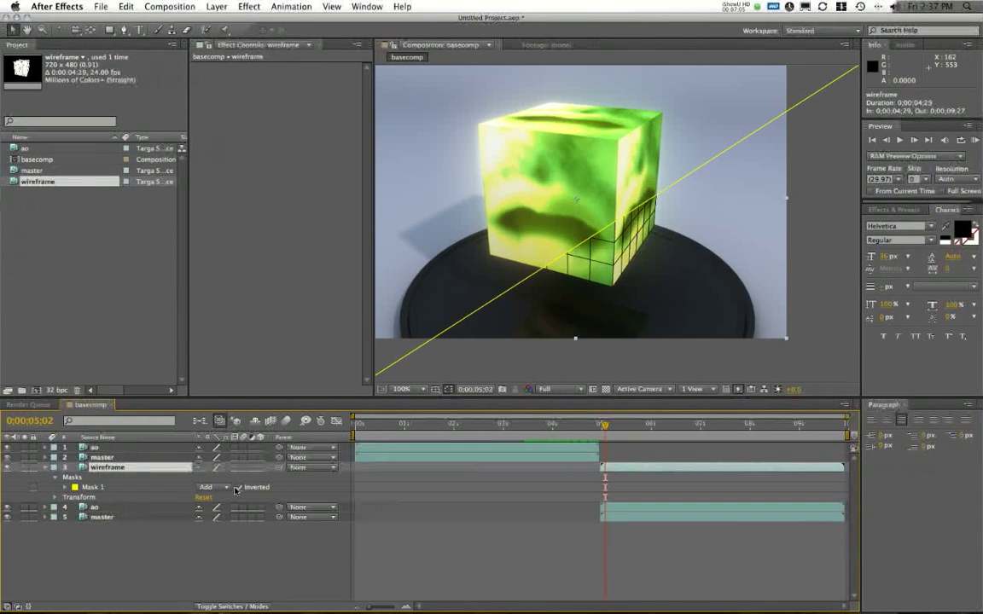
click(239, 488)
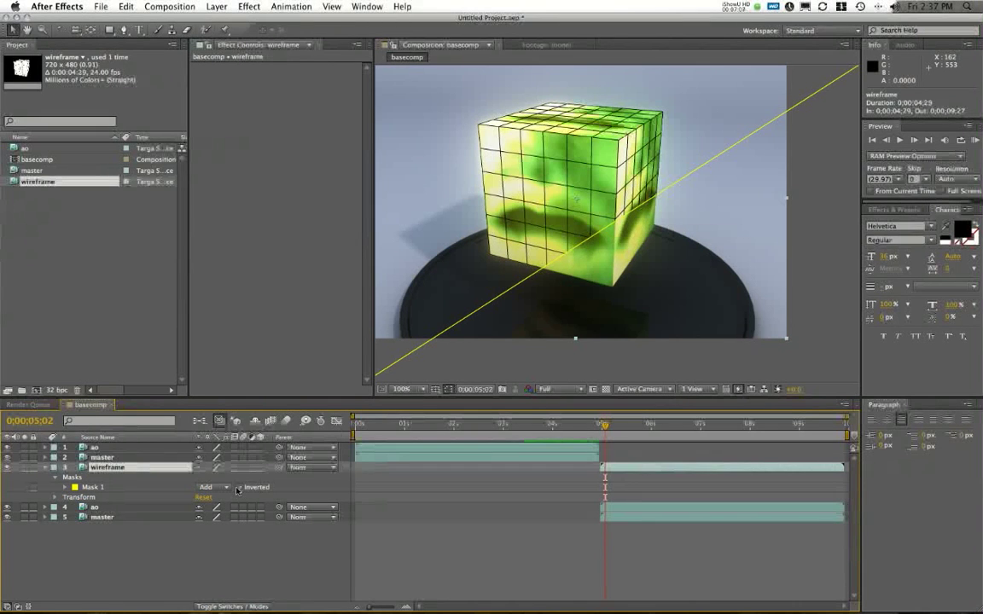
click(238, 488)
click(239, 488)
click(239, 488)
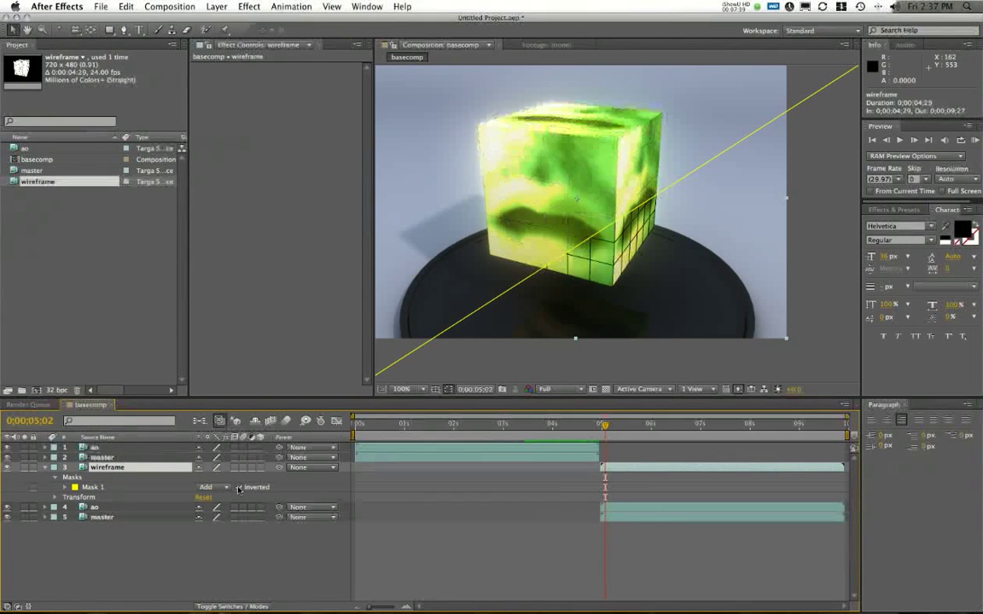
click(239, 488)
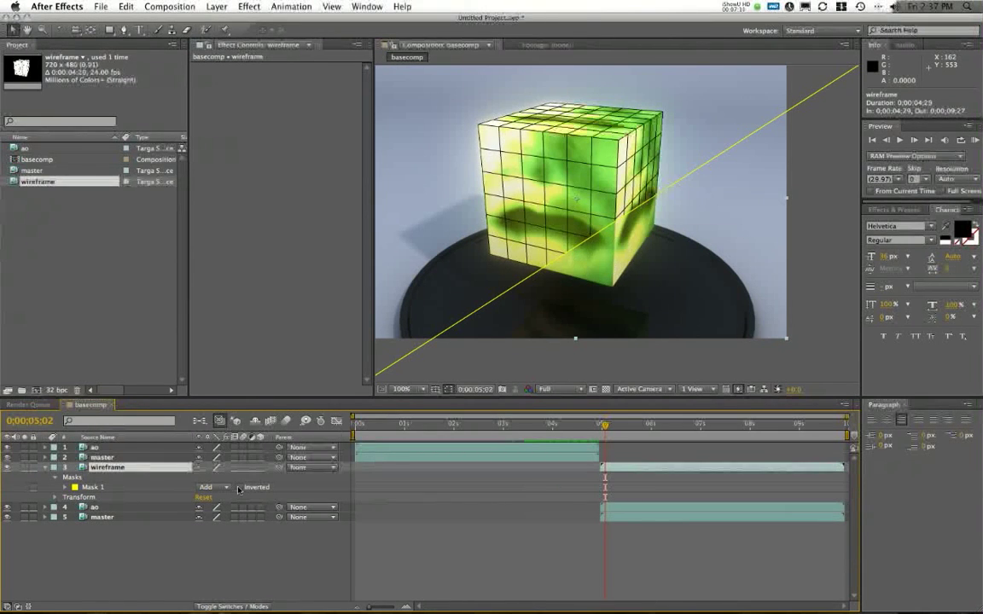
click(46, 467)
drag(545, 267, 585, 294)
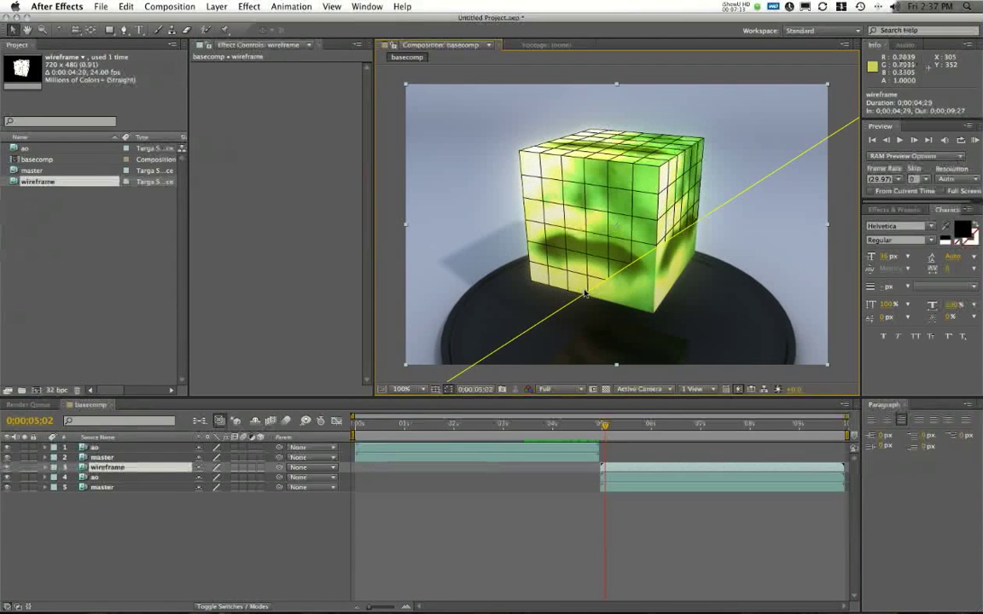
key(comma)
key(comma)
key(comma)
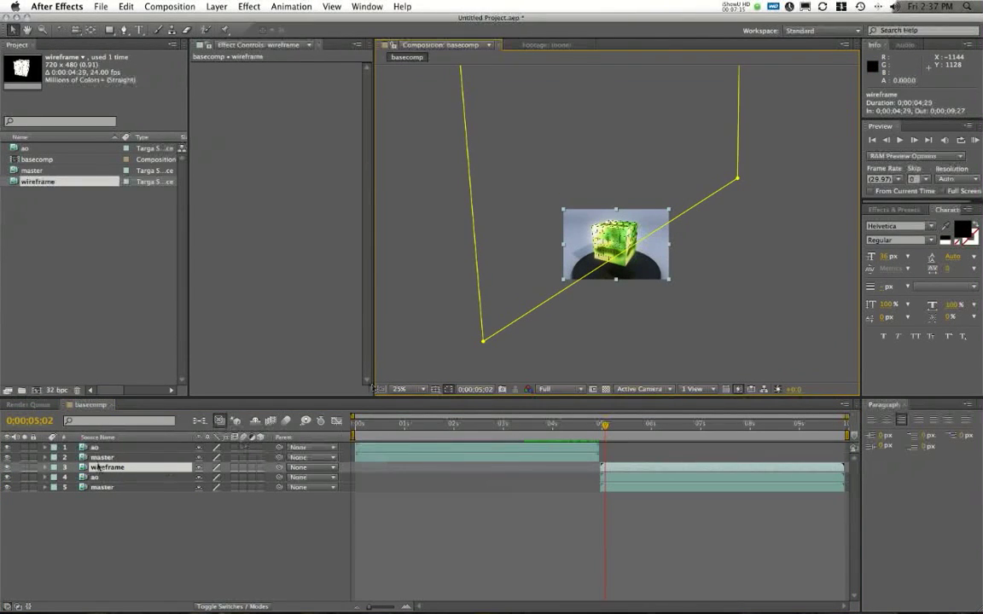
Reveal Mask 1's path, feather, opacity and expansion properties and select the wireframe mask
click(47, 467)
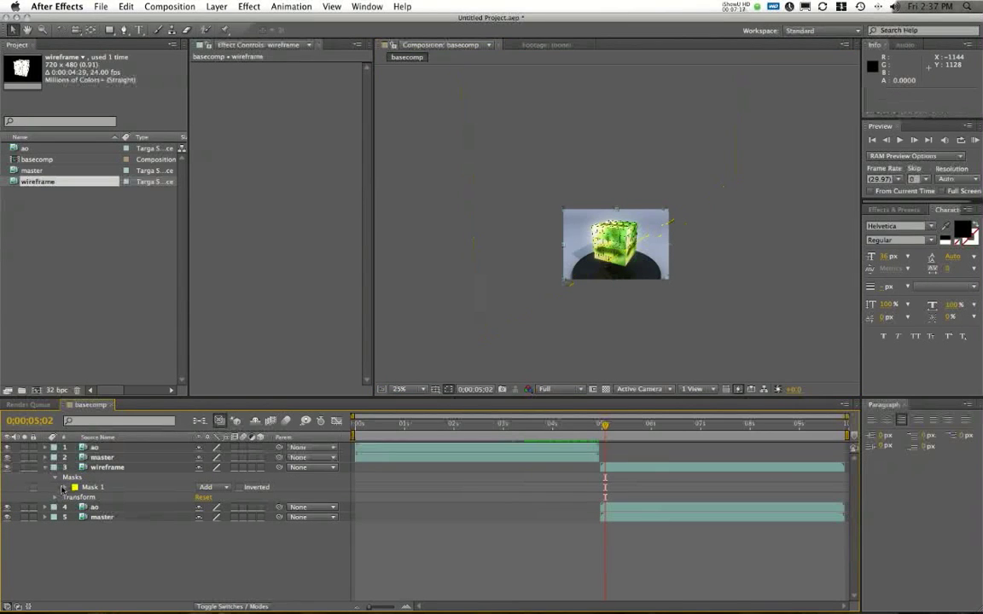
click(65, 488)
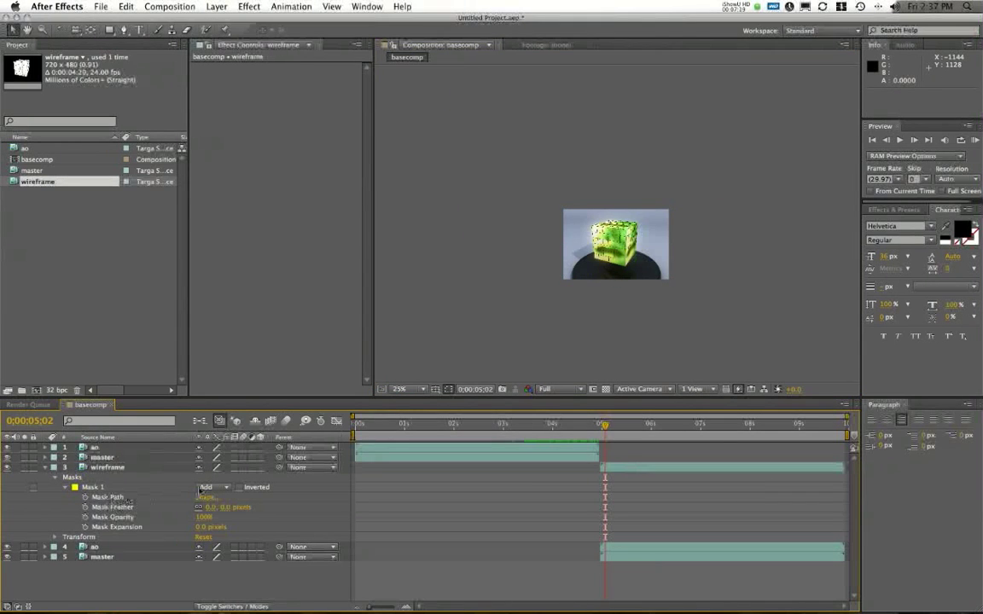
click(107, 467)
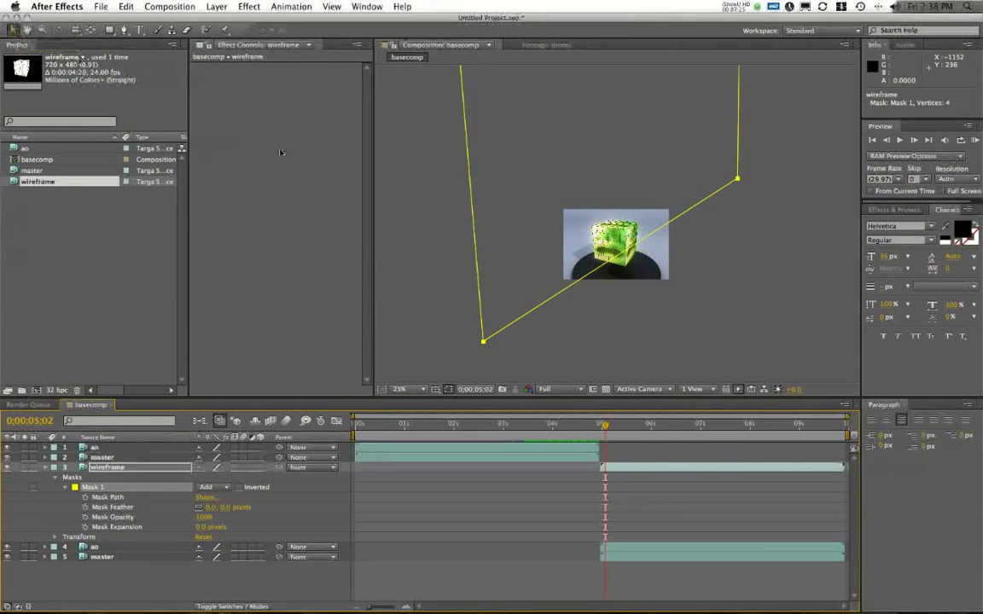
Move the mask up-left off the cube, undoing an accidental path edit
drag(482, 342, 495, 365)
scroll(538, 296, up, 4)
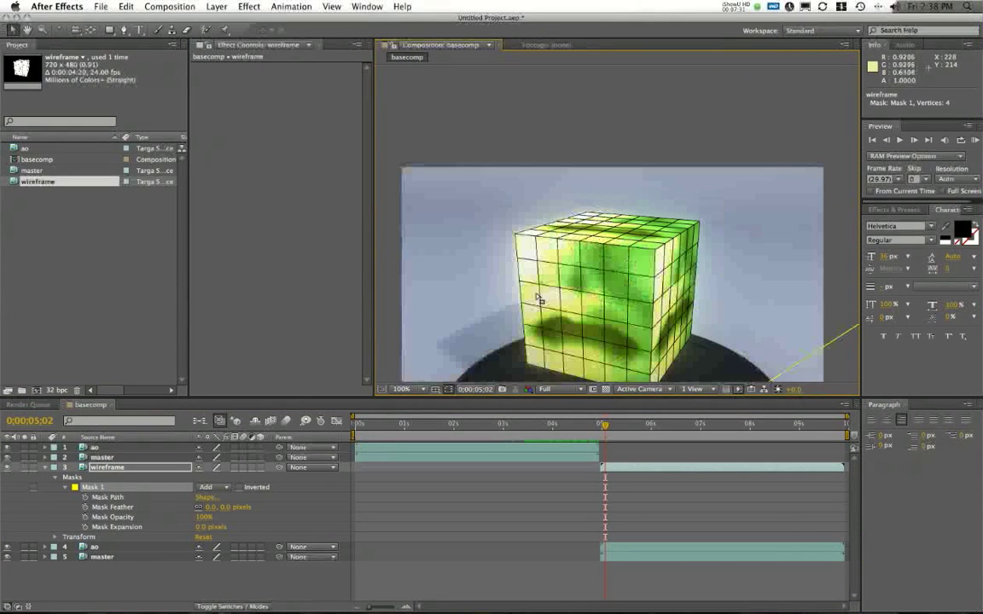
drag(557, 249, 494, 84)
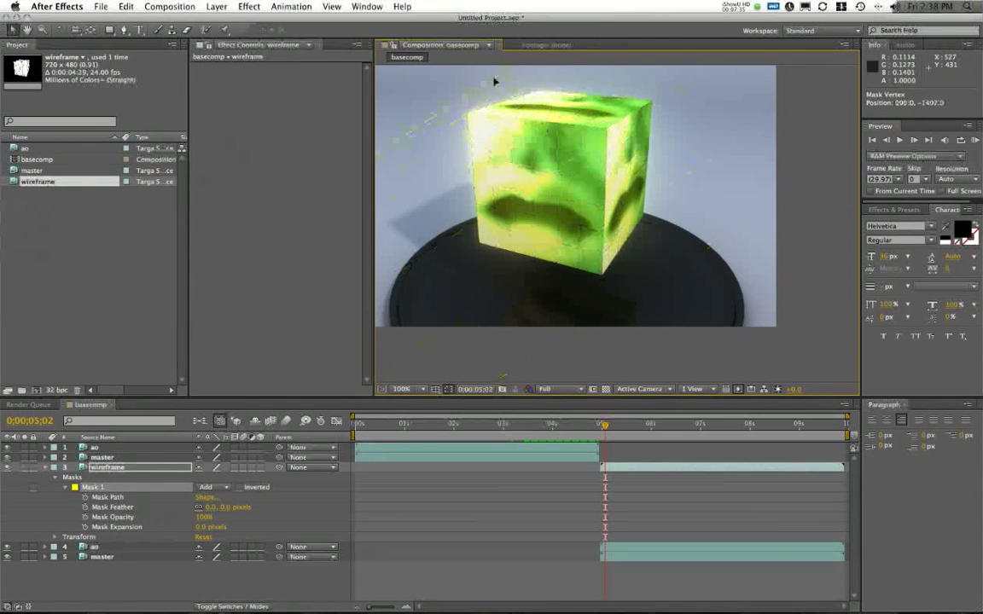
key(super+z)
key(comma)
key(comma)
key(comma)
key(comma)
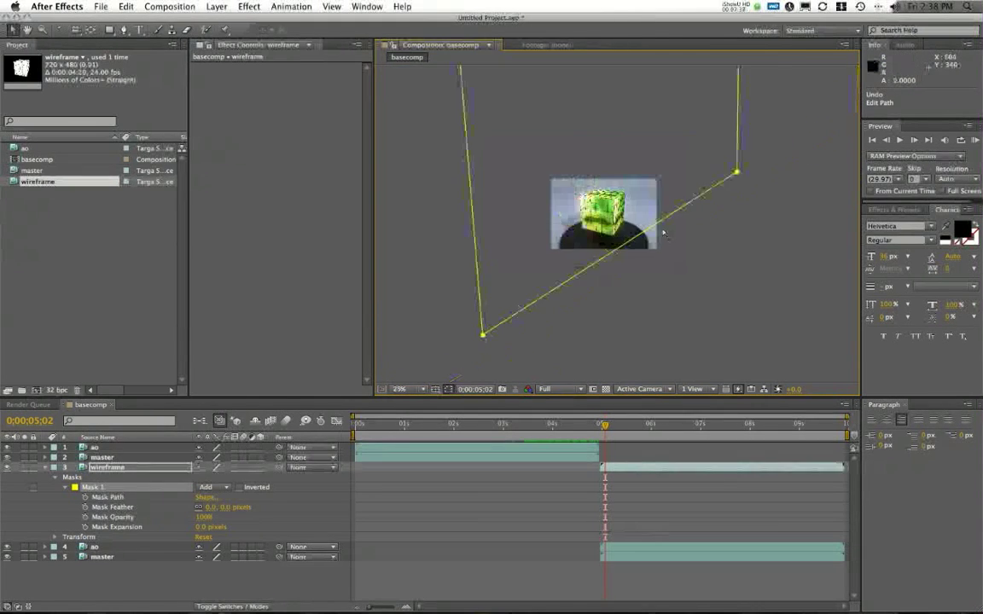
drag(480, 333, 428, 257)
Keyframe Mask Path at 0:00:05:00, then slide the mask down-right over the cube by 0:00:05:16
drag(604, 426, 602, 427)
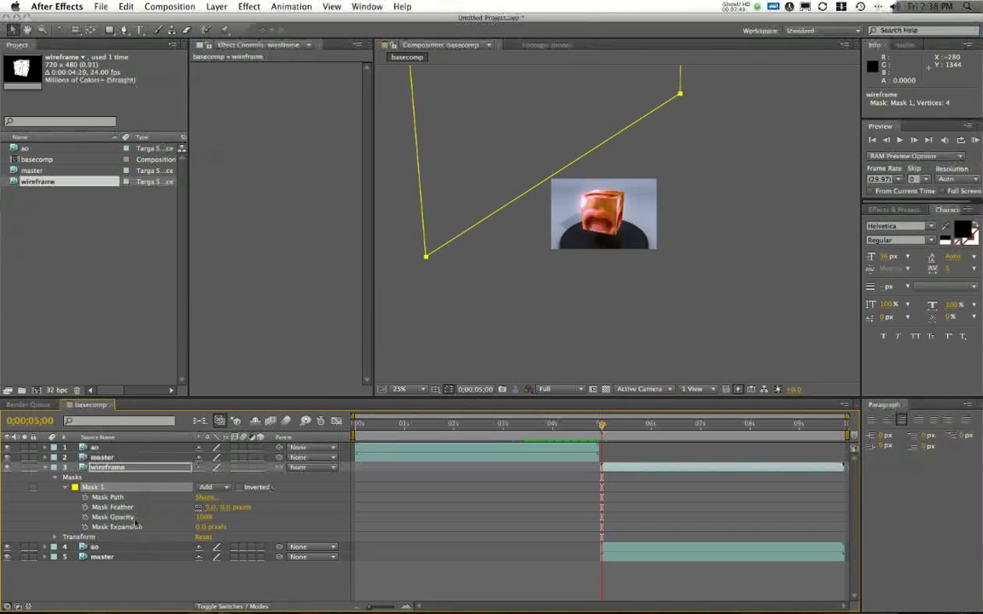
click(84, 497)
drag(604, 432, 628, 426)
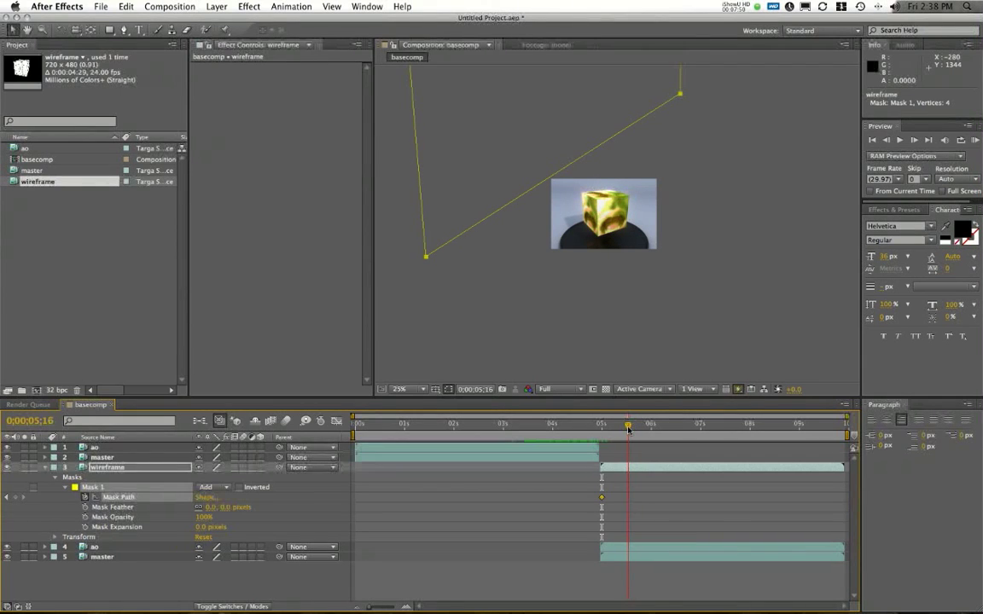
drag(430, 257, 512, 369)
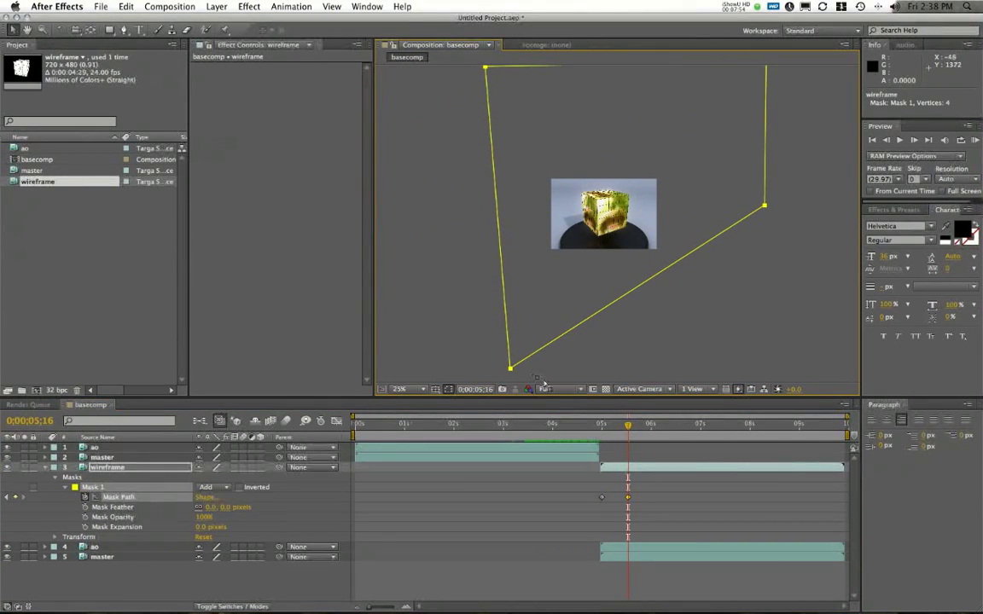
Set the viewer magnification to Fit up to 100% and preview the animation
click(404, 389)
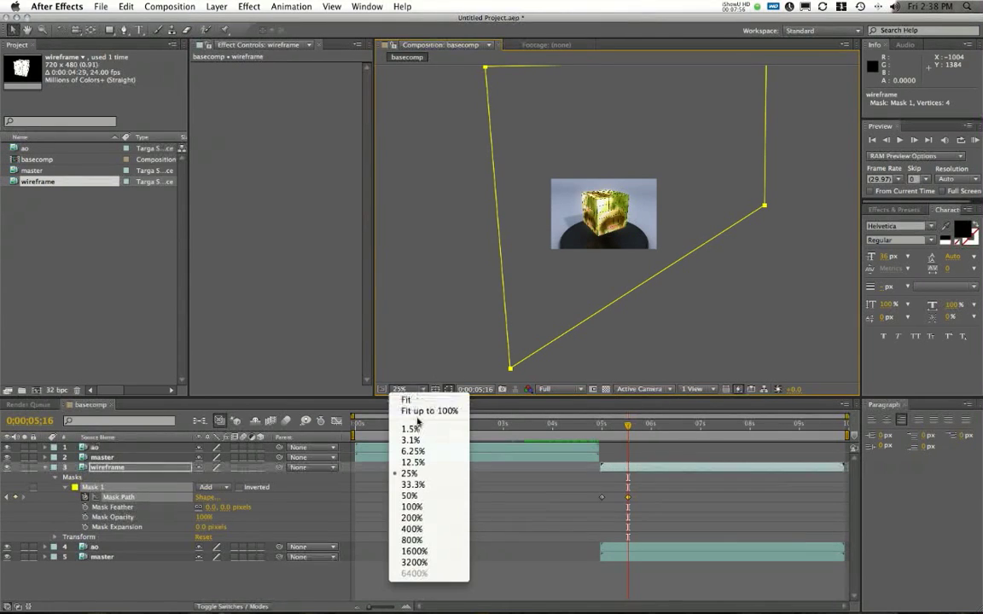
click(417, 406)
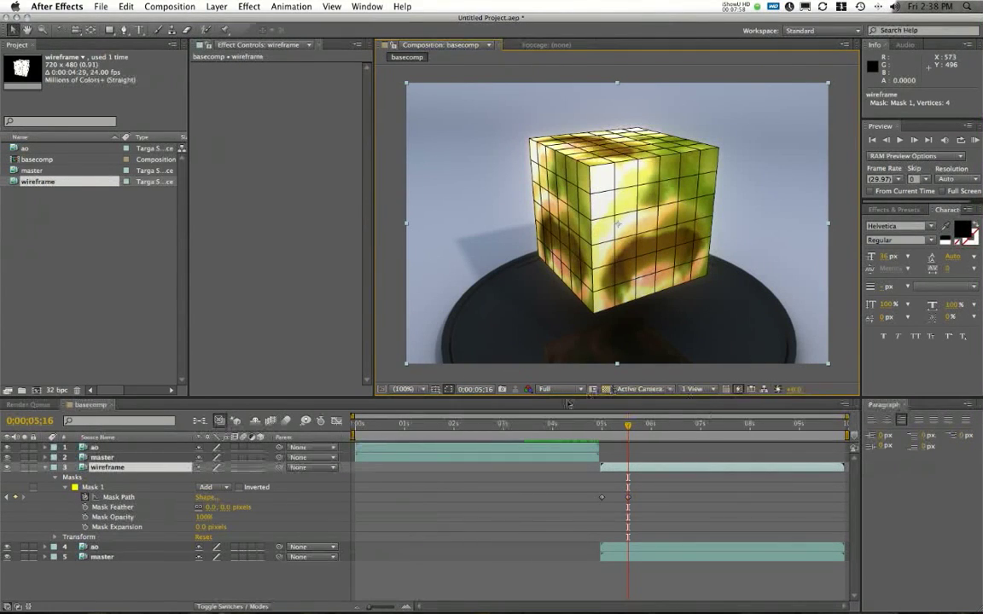
key(space)
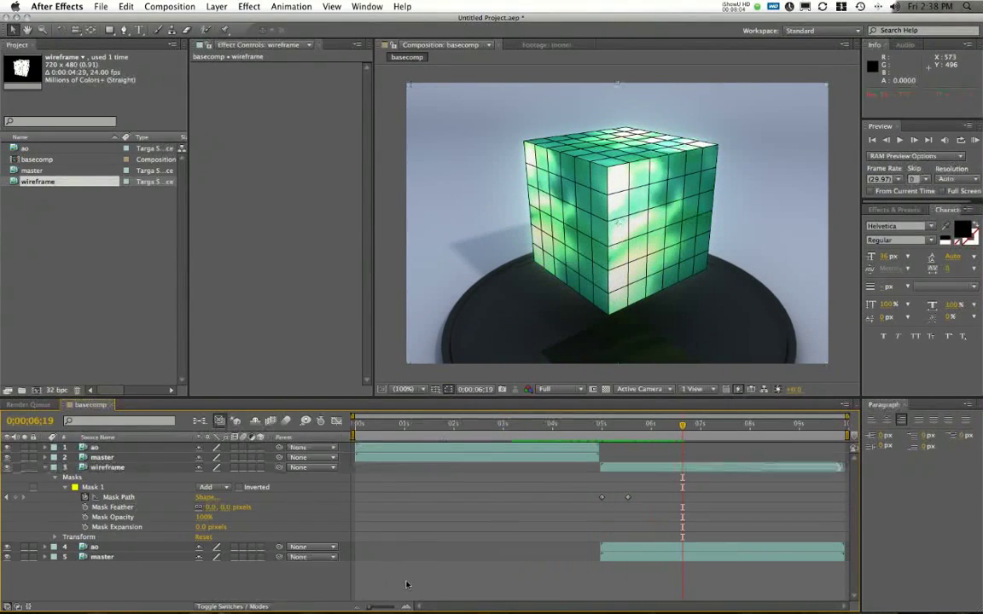
key(space)
key(space)
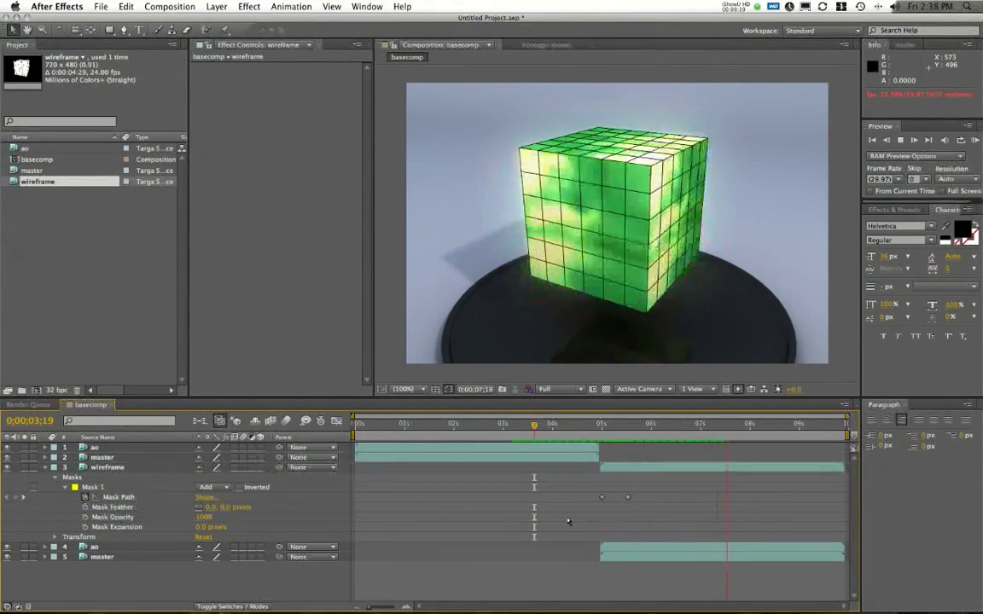
click(550, 425)
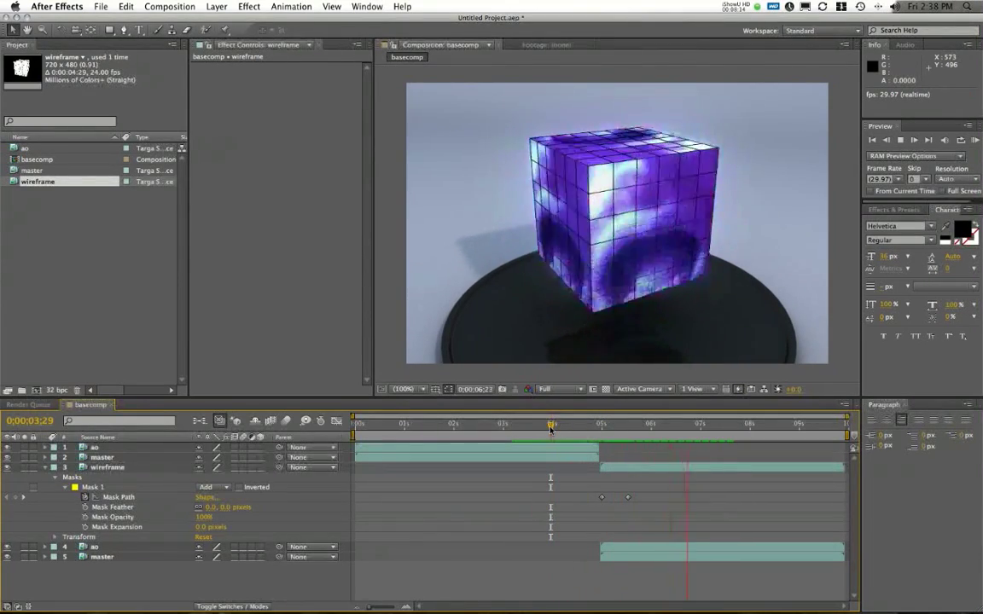
key(space)
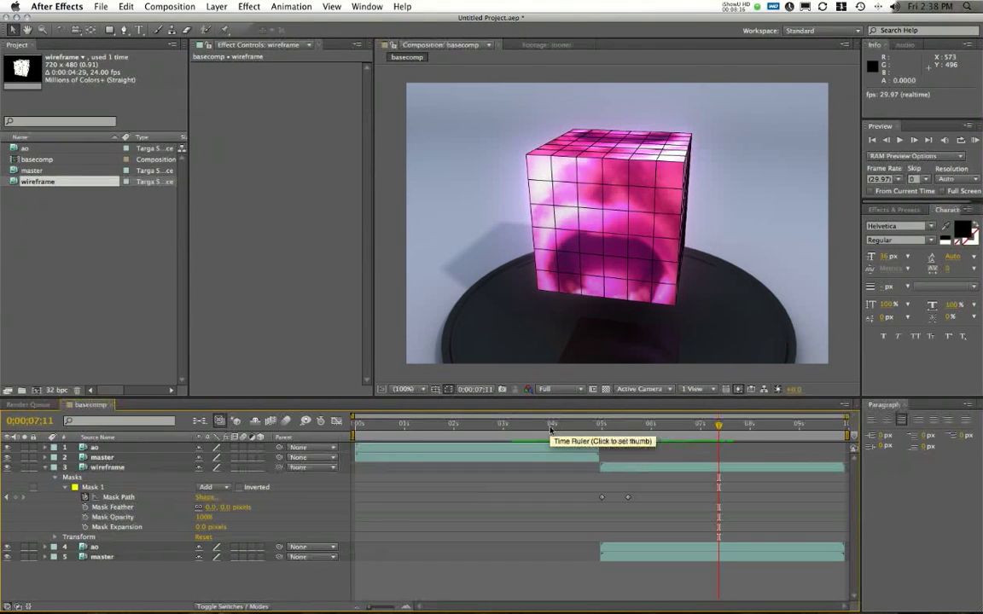